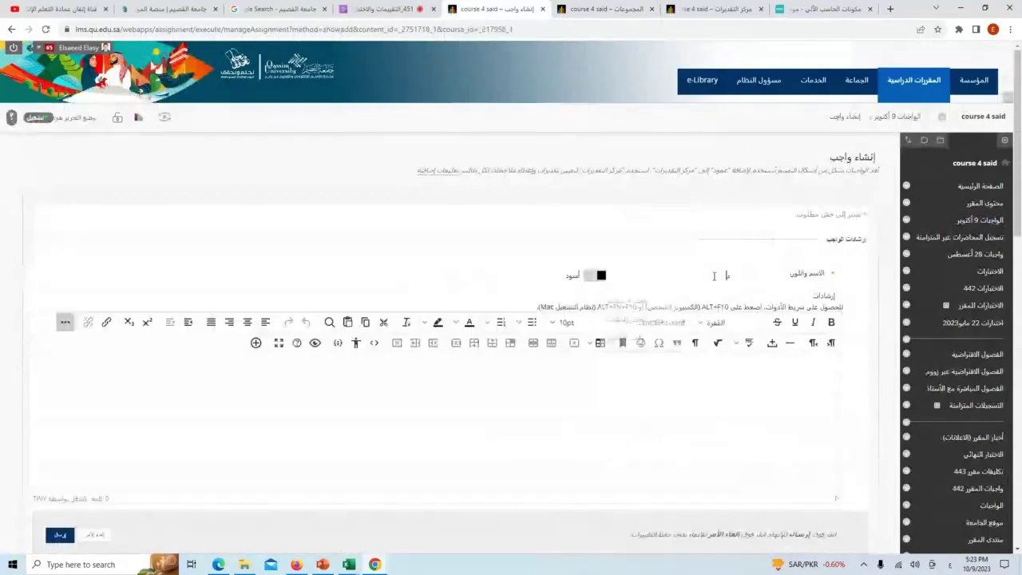
{"action": "type", "text": "جموعة"}
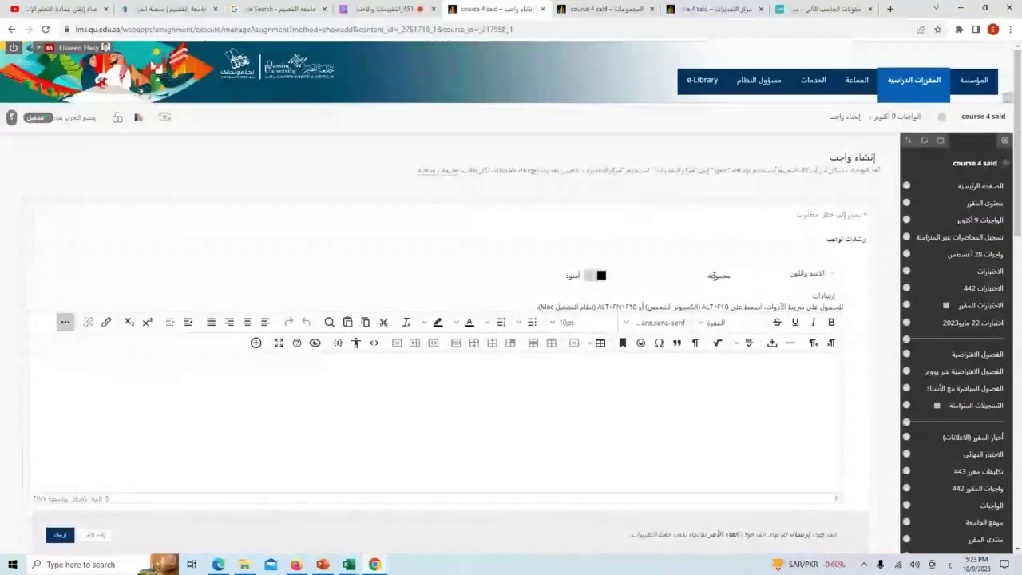
{"action": "key", "text": "BackSpace"}
{"action": "key", "text": "BackSpace"}
{"action": "key", "text": "BackSpace"}
{"action": "key", "text": "BackSpace"}
{"action": "key", "text": "BackSpace"}
{"action": "key", "text": "BackSpace"}
- Name the assignment "واجب المجموعة رقم 1" and enter "إرشادات" as its right-to-left instructions
{"action": "type", "text": "واجب ال"}
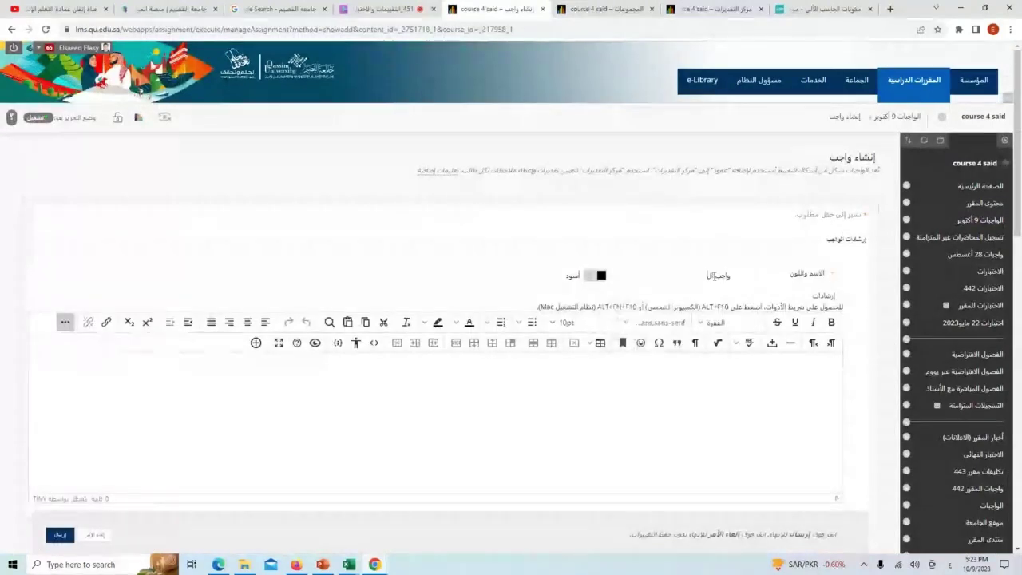
{"action": "type", "text": "مجموعة رقم"}
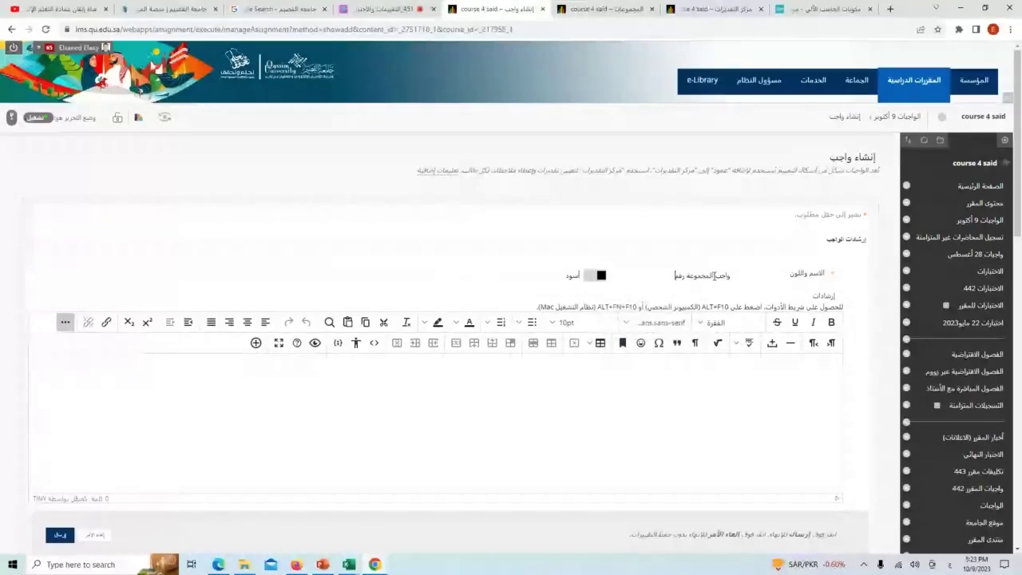
{"action": "type", "text": " 1"}
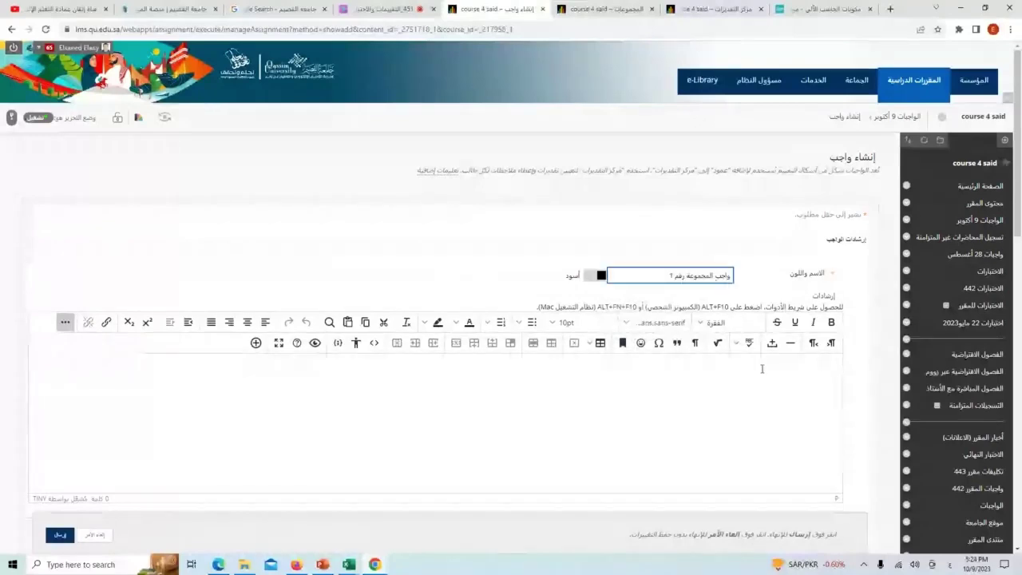
{"action": "left_click", "coordinate": [762, 369]}
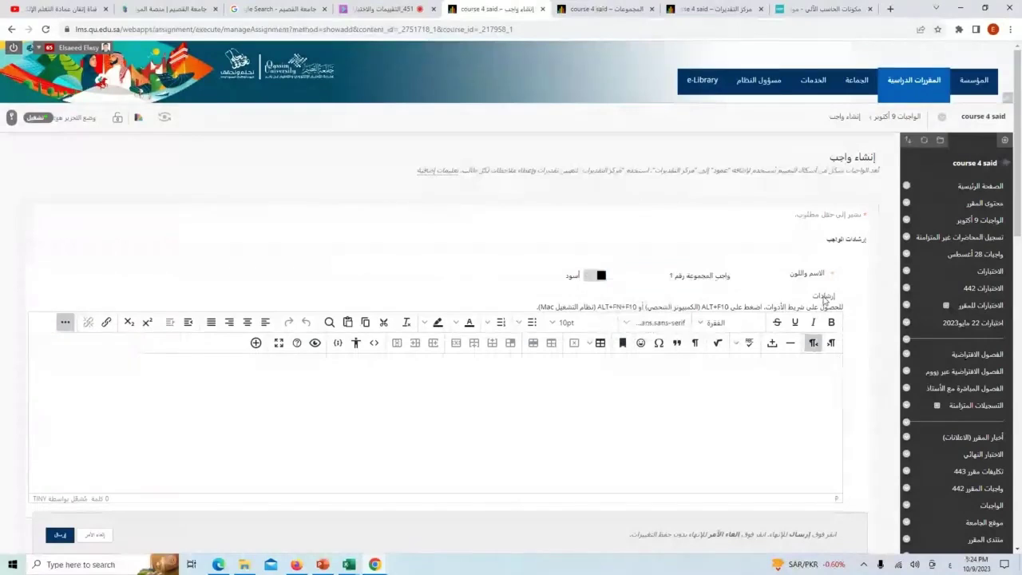
{"action": "type", "text": "إرشادات"}
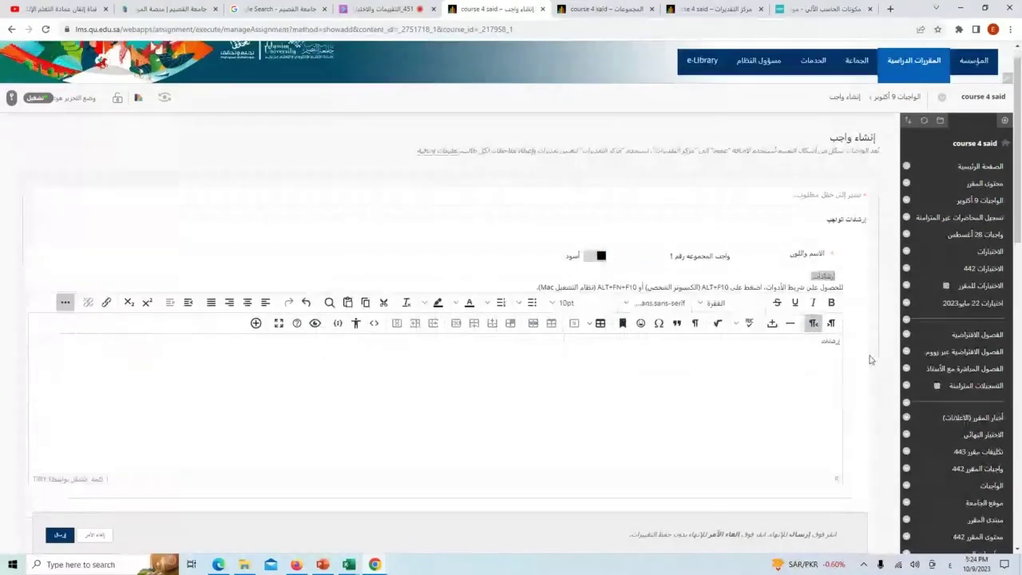
- Set the points possible to 2 and change the assignment type to group submission (تقديم المجموعة) in the submission details
{"action": "scroll", "coordinate": [870, 360], "scroll_direction": "down", "scroll_amount": 3}
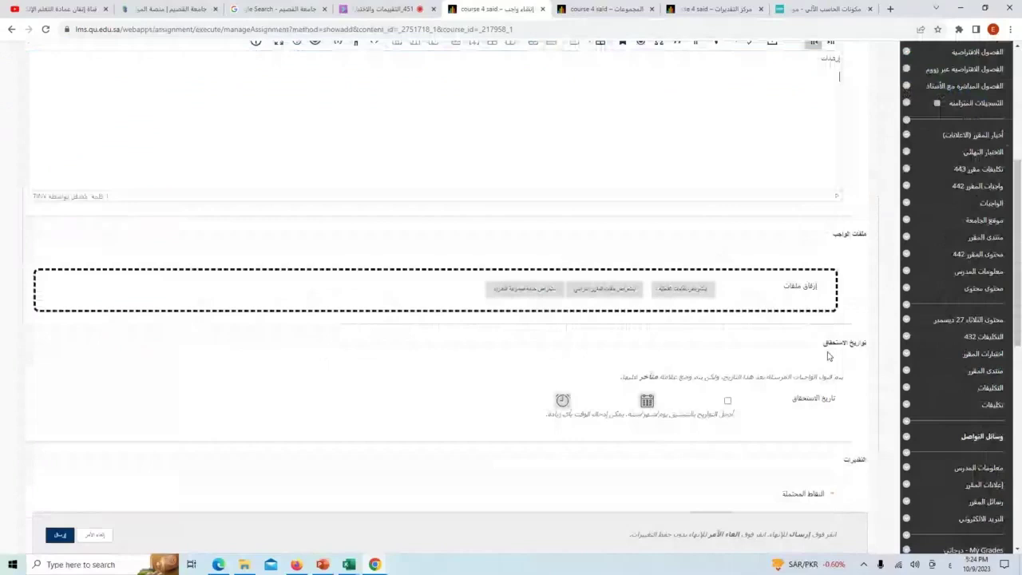
{"action": "scroll", "coordinate": [828, 356], "scroll_direction": "down", "scroll_amount": 3}
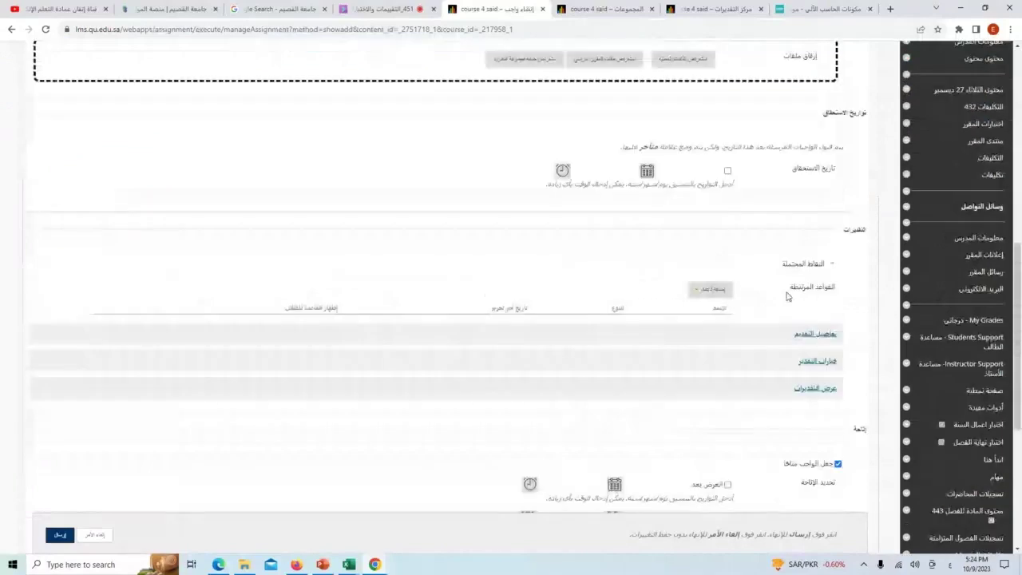
{"action": "left_click", "coordinate": [713, 265]}
{"action": "left_click", "coordinate": [822, 317]}
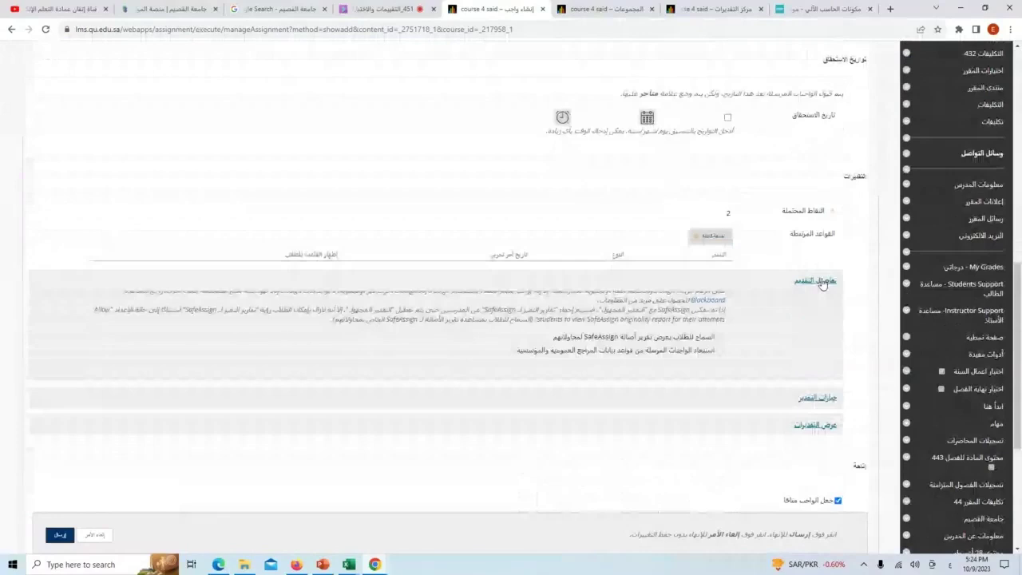
{"action": "left_click", "coordinate": [719, 346]}
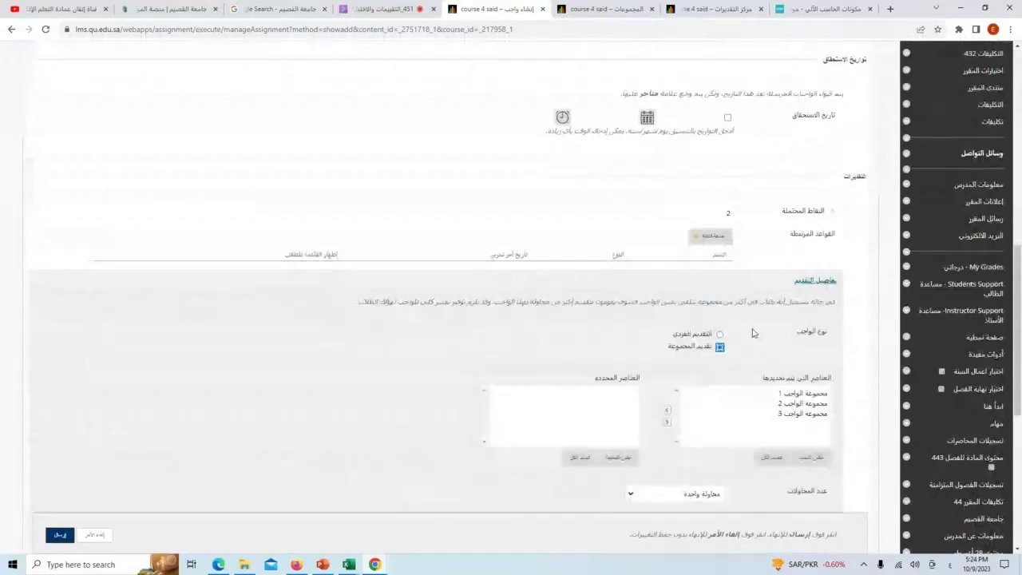
{"action": "scroll", "coordinate": [728, 260], "scroll_direction": "down", "scroll_amount": 2}
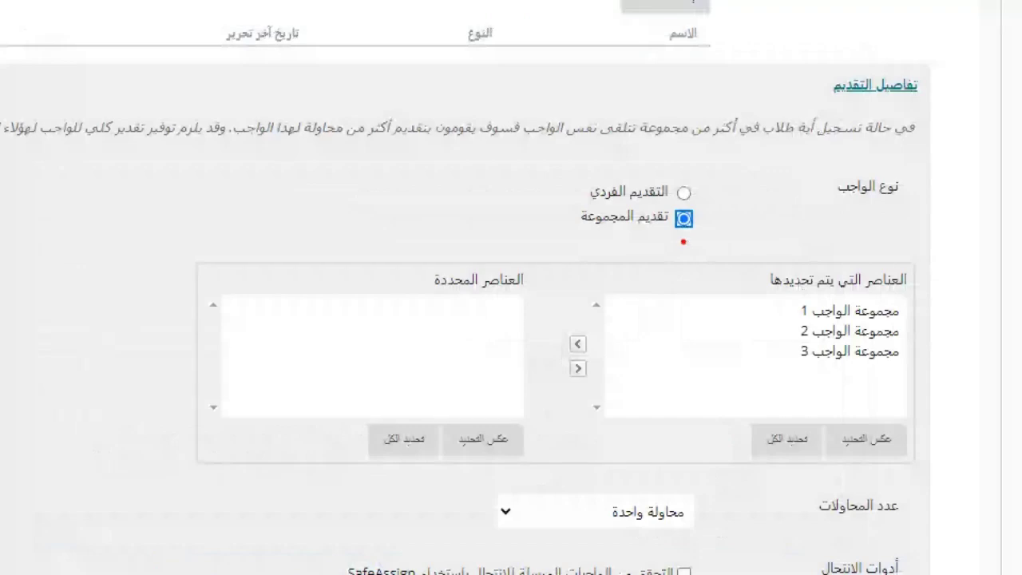
{"action": "left_click_drag", "start_coordinate": [801, 270], "coordinate": [837, 278]}
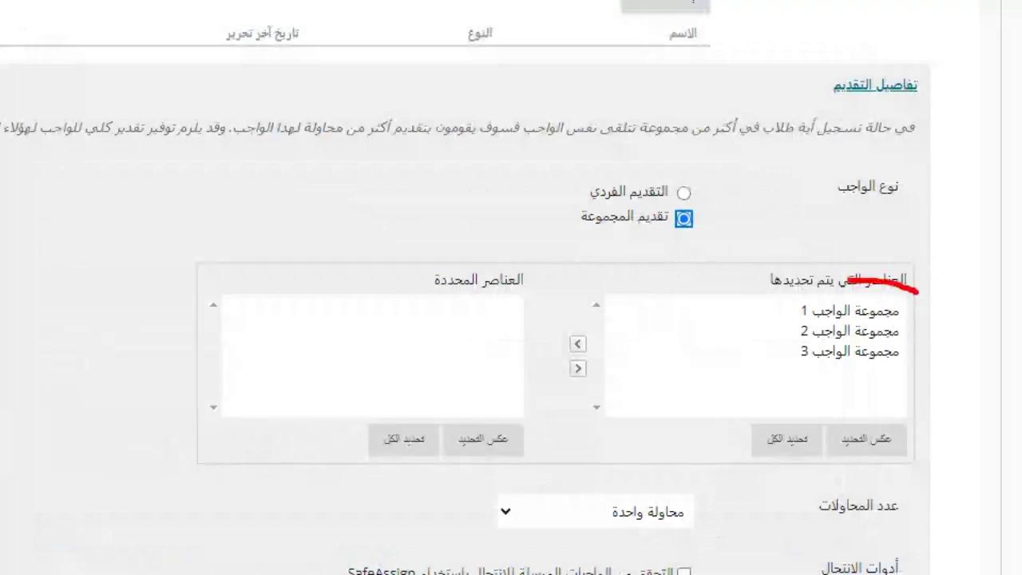
{"action": "mouse_move", "coordinate": [919, 293]}
{"action": "left_mouse_down"}
{"action": "mouse_move", "coordinate": [955, 326]}
{"action": "mouse_move", "coordinate": [918, 292]}
{"action": "left_mouse_up"}
{"action": "mouse_move", "coordinate": [750, 315]}
{"action": "left_mouse_down"}
{"action": "mouse_move", "coordinate": [780, 307]}
{"action": "mouse_move", "coordinate": [784, 319]}
{"action": "left_mouse_up"}
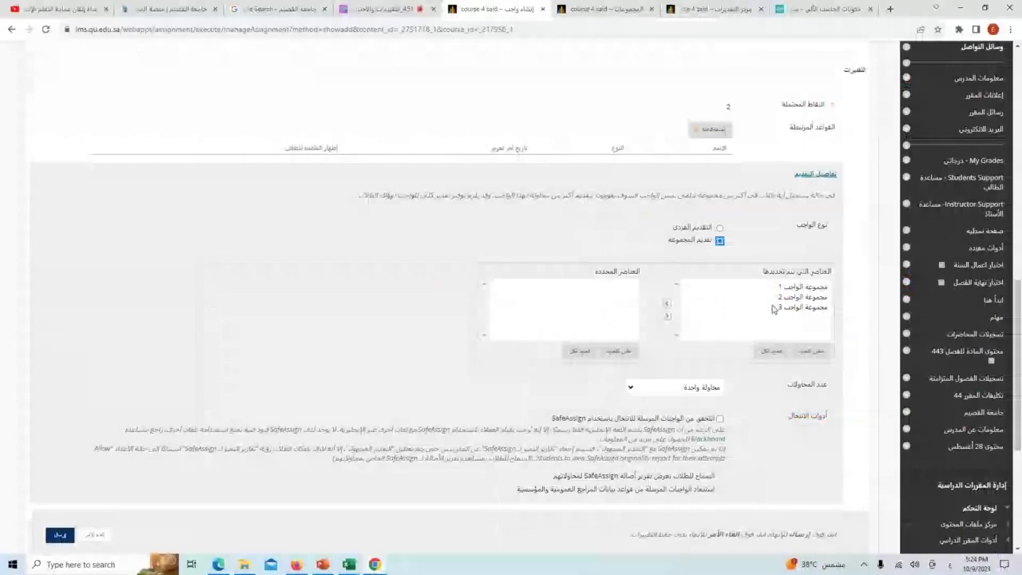
- Add "مجموعة الواجب 1" to the selected groups and enable the SafeAssign plagiarism check, keeping a single attempt
{"action": "left_click", "coordinate": [849, 310]}
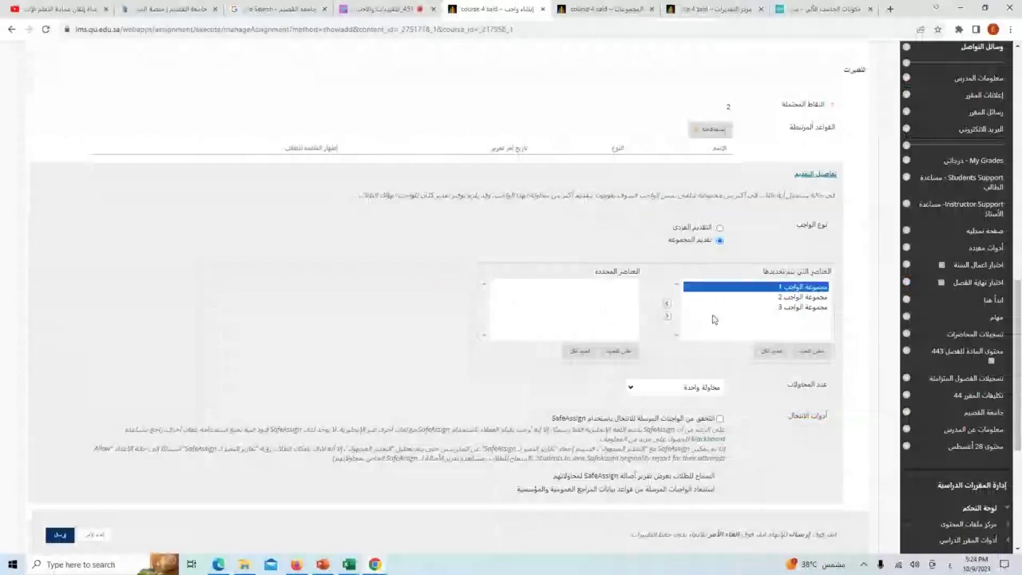
{"action": "left_click", "coordinate": [668, 307]}
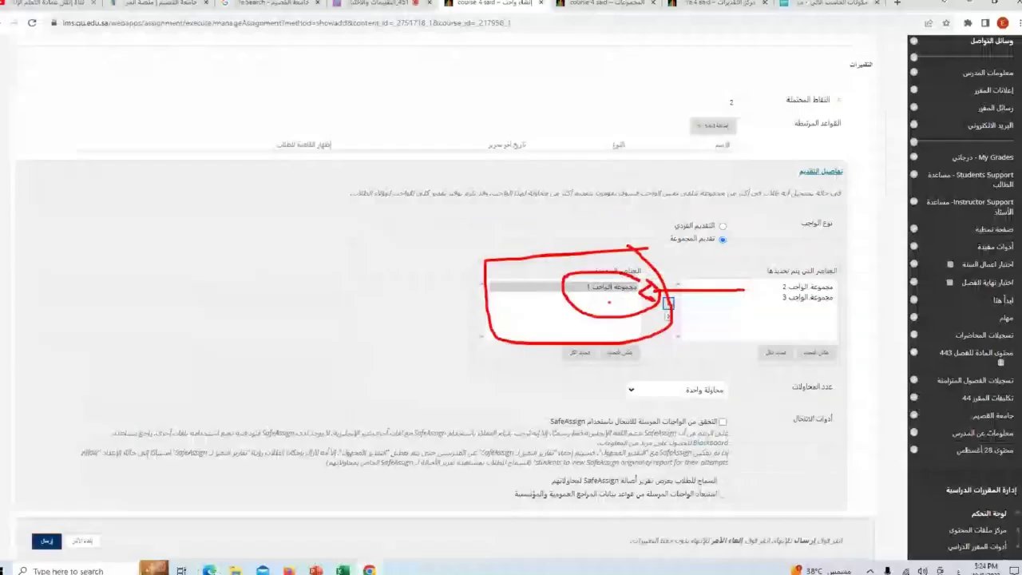
{"action": "left_click", "coordinate": [722, 421]}
{"action": "scroll", "coordinate": [710, 391], "scroll_direction": "down", "scroll_amount": 1}
{"action": "left_click", "coordinate": [679, 334]}
{"action": "scroll", "coordinate": [756, 265], "scroll_direction": "up", "scroll_amount": 1}
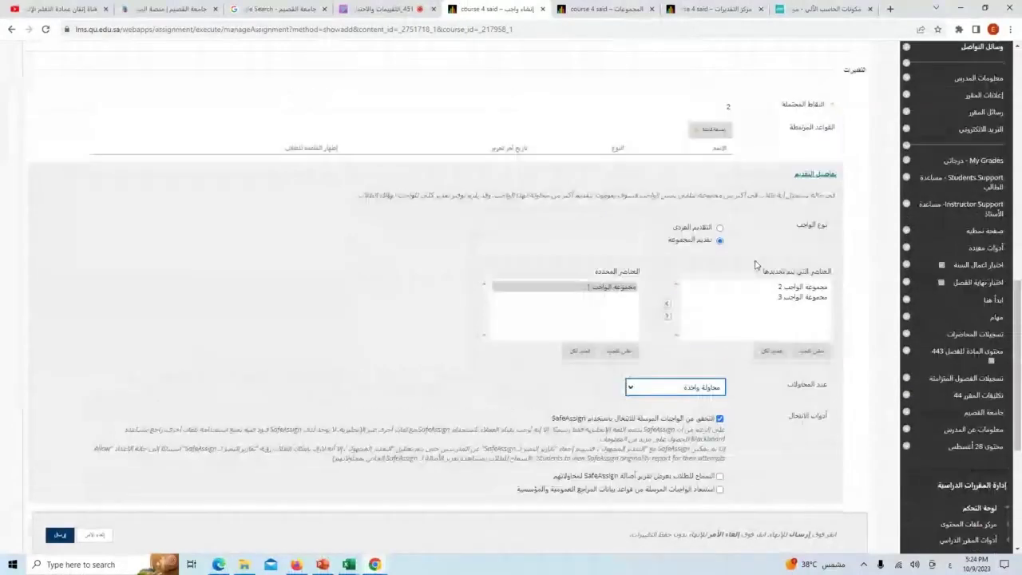
- Enable both the display-after and display-until availability limits with their default dates, and submit the assignment
{"action": "scroll", "coordinate": [756, 265], "scroll_direction": "down", "scroll_amount": 5}
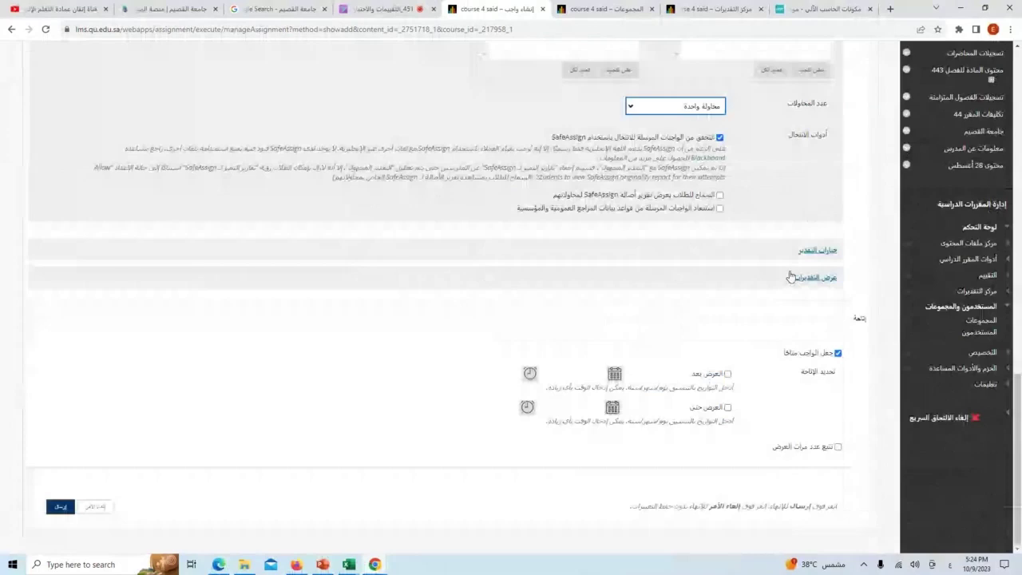
{"action": "left_click", "coordinate": [727, 373]}
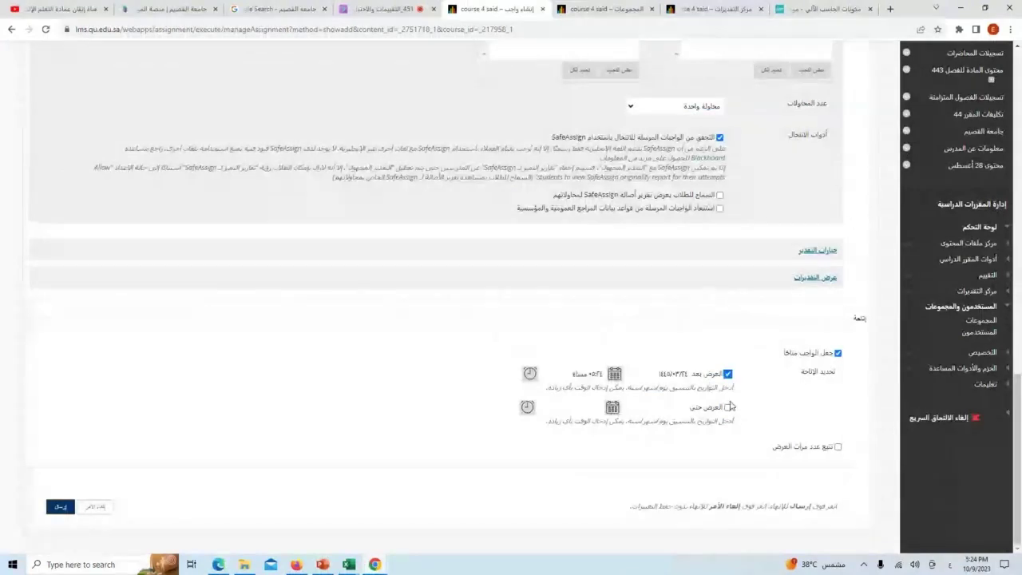
{"action": "left_click", "coordinate": [727, 407]}
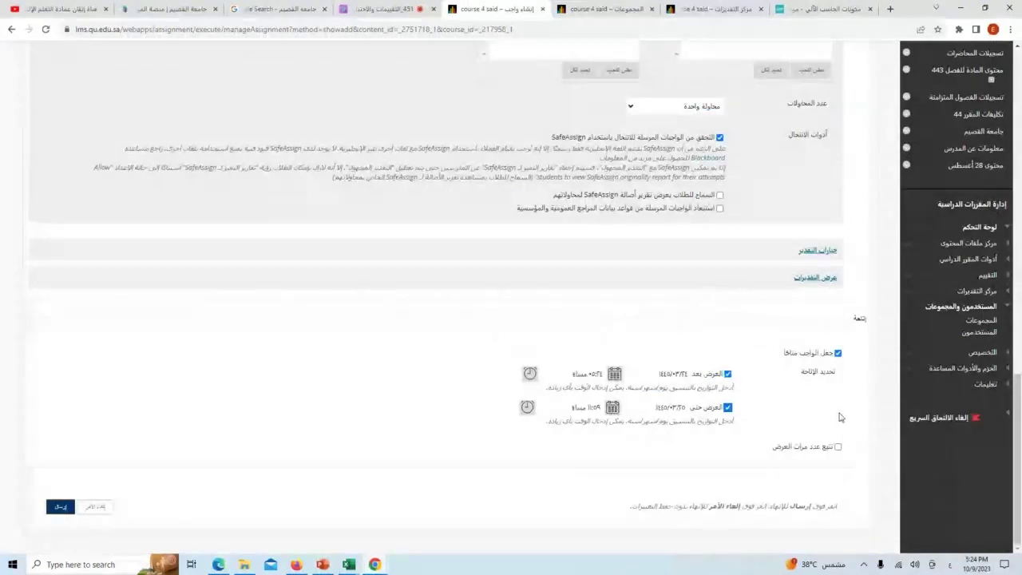
{"action": "scroll", "coordinate": [839, 417], "scroll_direction": "up", "scroll_amount": 1}
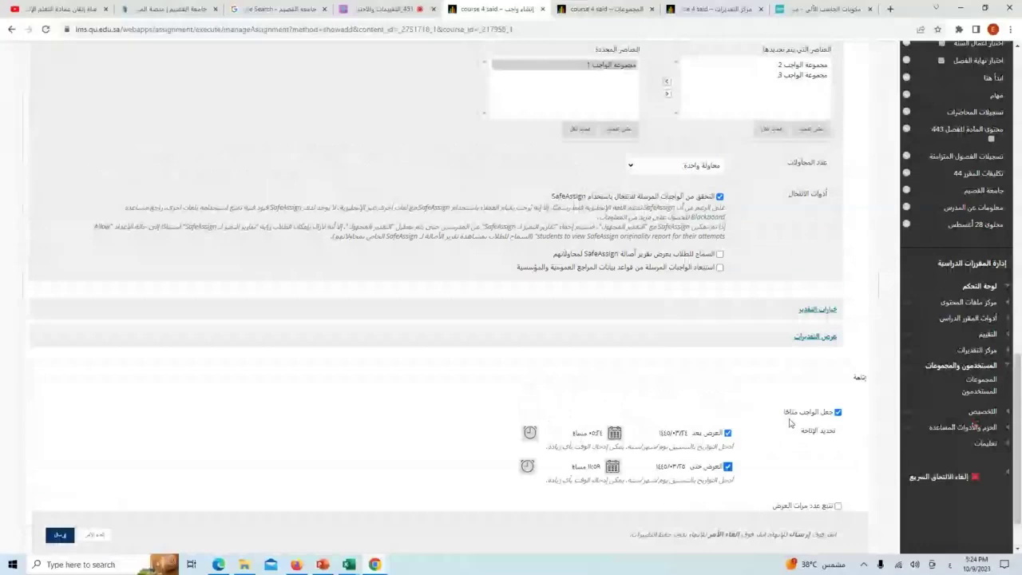
{"action": "scroll", "coordinate": [789, 424], "scroll_direction": "down", "scroll_amount": 1}
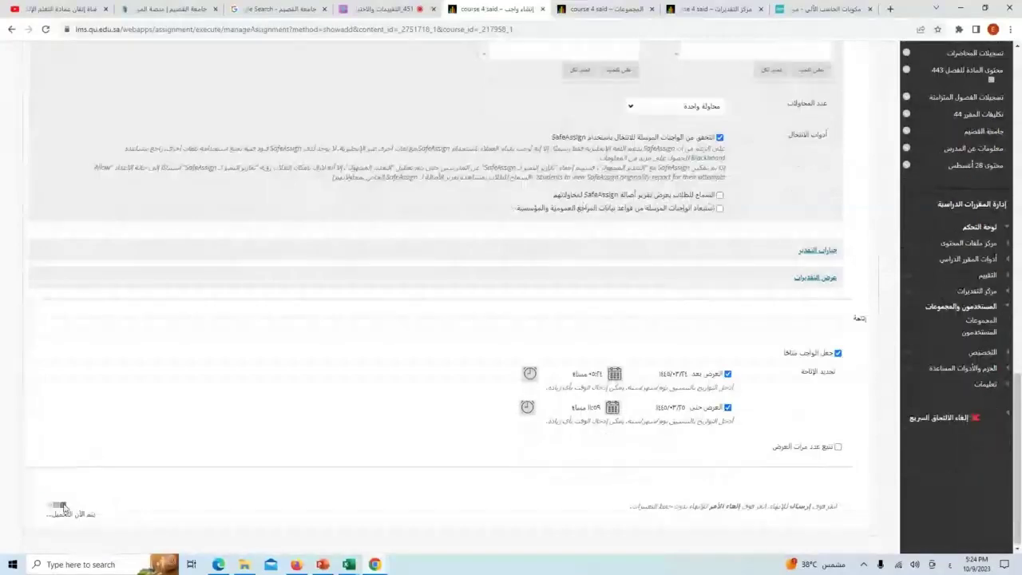
{"action": "left_click", "coordinate": [61, 506]}
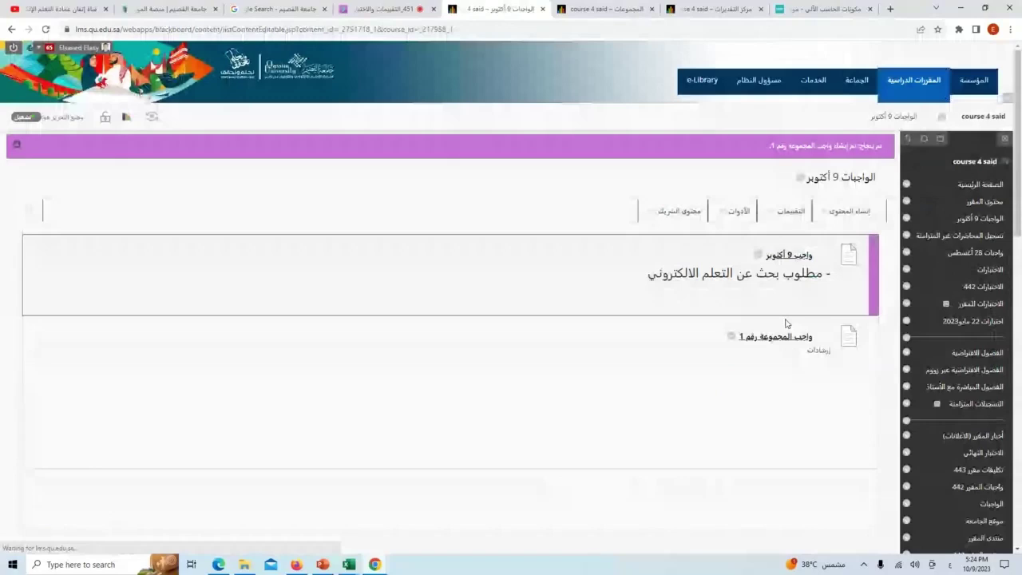
- Create another assignment named "واجب مجموعة 2" with "إرشادات" as its right-to-left instructions
{"action": "left_click", "coordinate": [790, 209]}
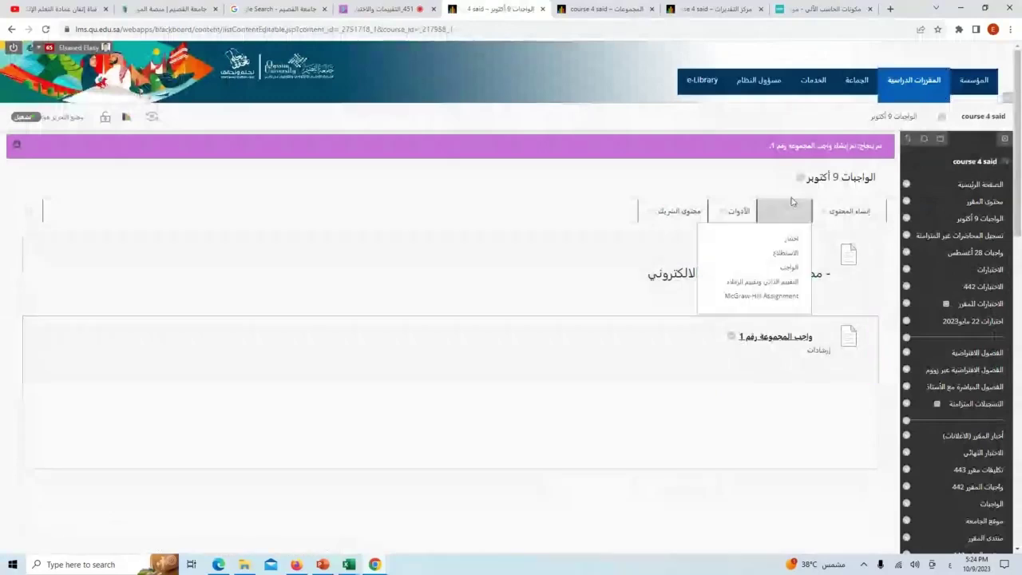
{"action": "left_click", "coordinate": [789, 266]}
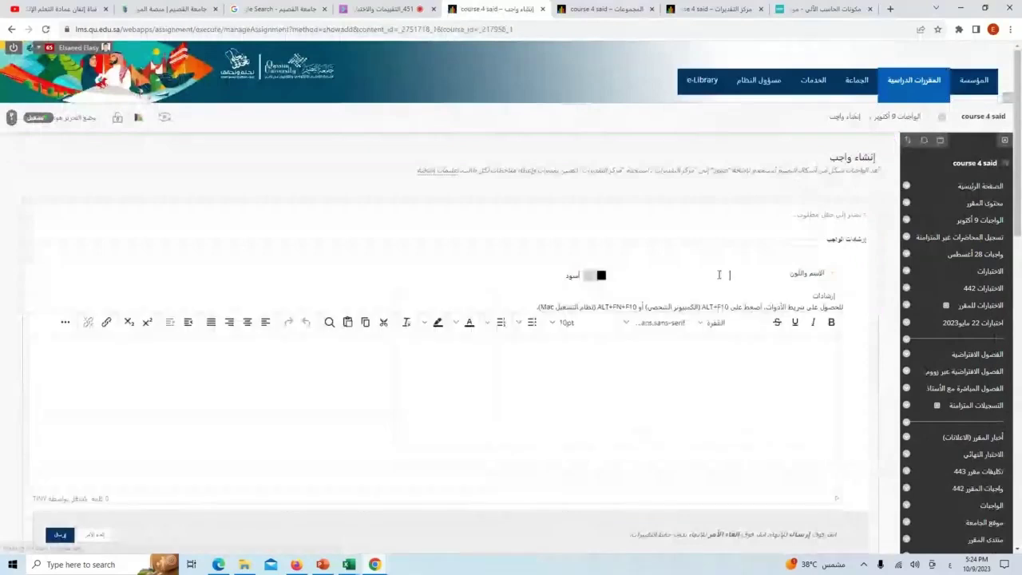
{"action": "type", "text": "و"}
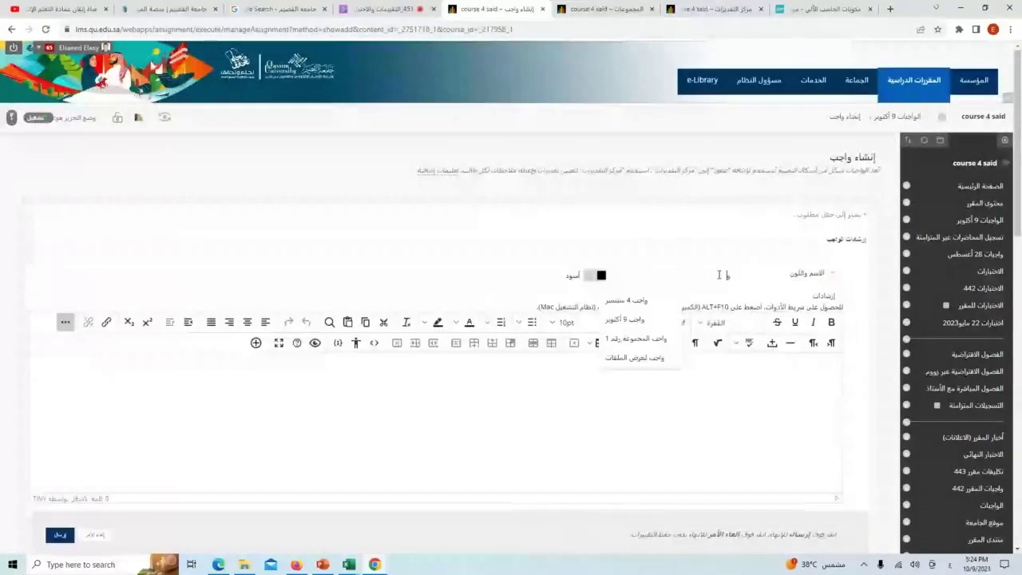
{"action": "type", "text": "اجب معجموعة 2"}
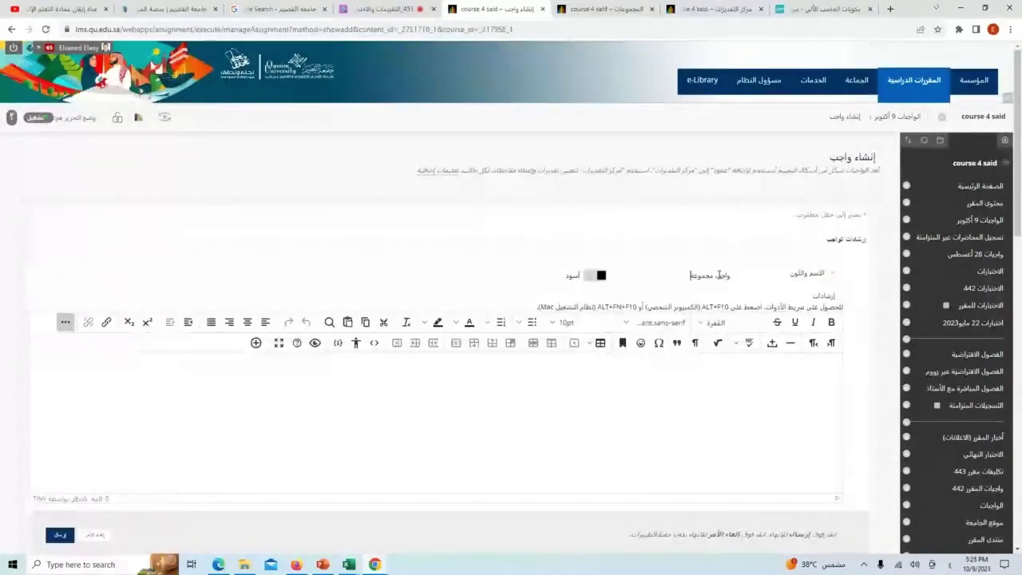
{"action": "left_click", "coordinate": [813, 342]}
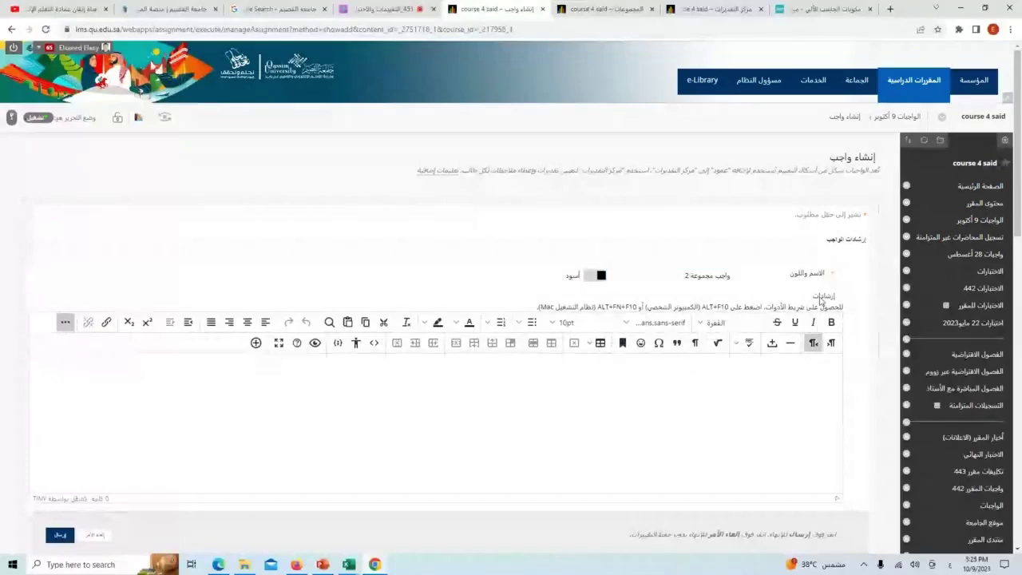
{"action": "left_click", "coordinate": [828, 383]}
- Set the second assignment's points possible to 2
{"action": "scroll", "coordinate": [828, 384], "scroll_direction": "down", "scroll_amount": 3}
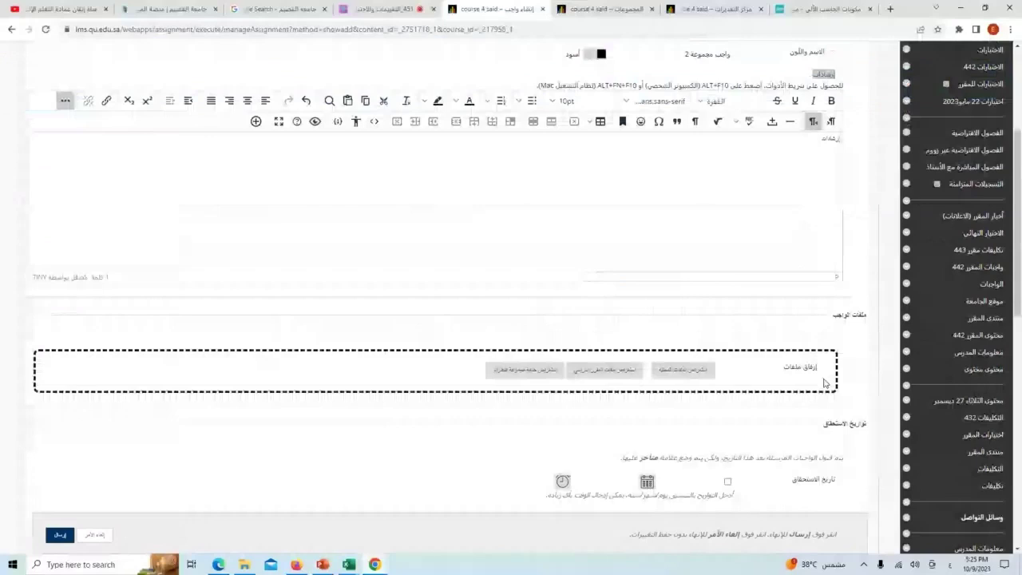
{"action": "scroll", "coordinate": [729, 305], "scroll_direction": "down", "scroll_amount": 3}
{"action": "left_click", "coordinate": [713, 318]}
{"action": "type", "text": "2"}
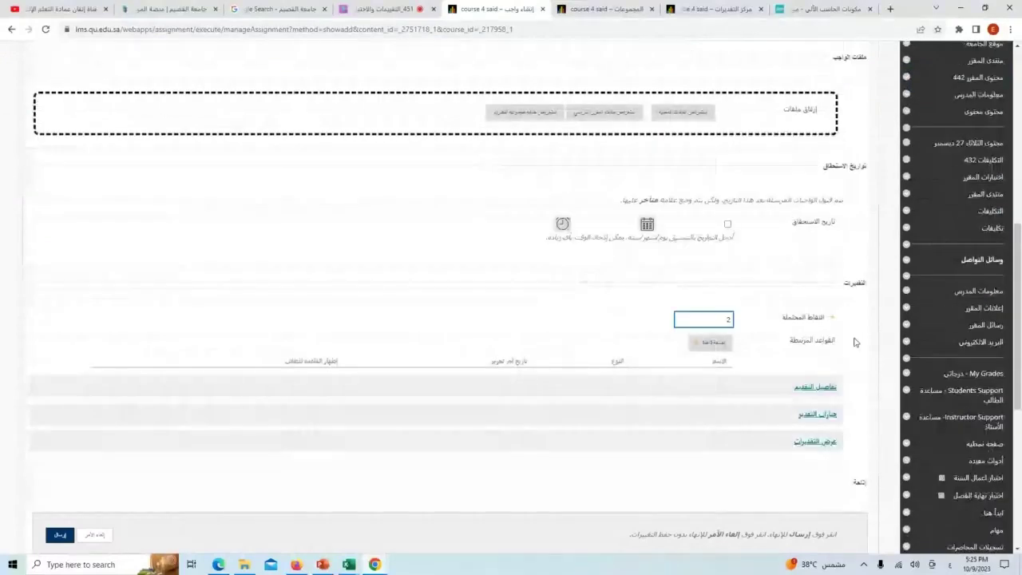
- Make the assignment a group submission for "مجموعة الواجب 2" and enable the SafeAssign plagiarism check
{"action": "left_click", "coordinate": [829, 387]}
{"action": "scroll", "coordinate": [836, 355], "scroll_direction": "down", "scroll_amount": 1}
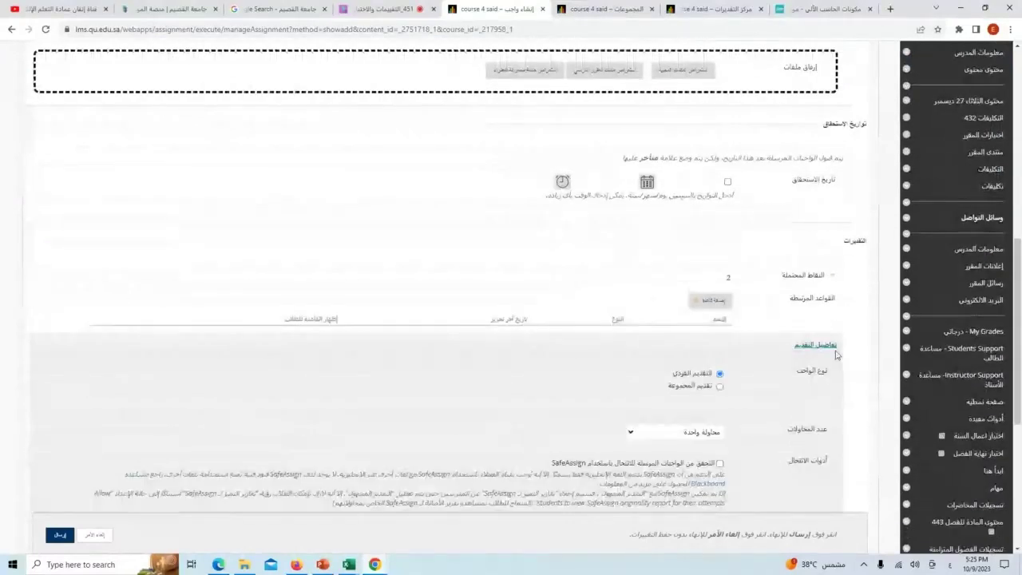
{"action": "scroll", "coordinate": [836, 355], "scroll_direction": "down", "scroll_amount": 3}
{"action": "left_click", "coordinate": [719, 293]}
{"action": "double_click", "coordinate": [791, 351]}
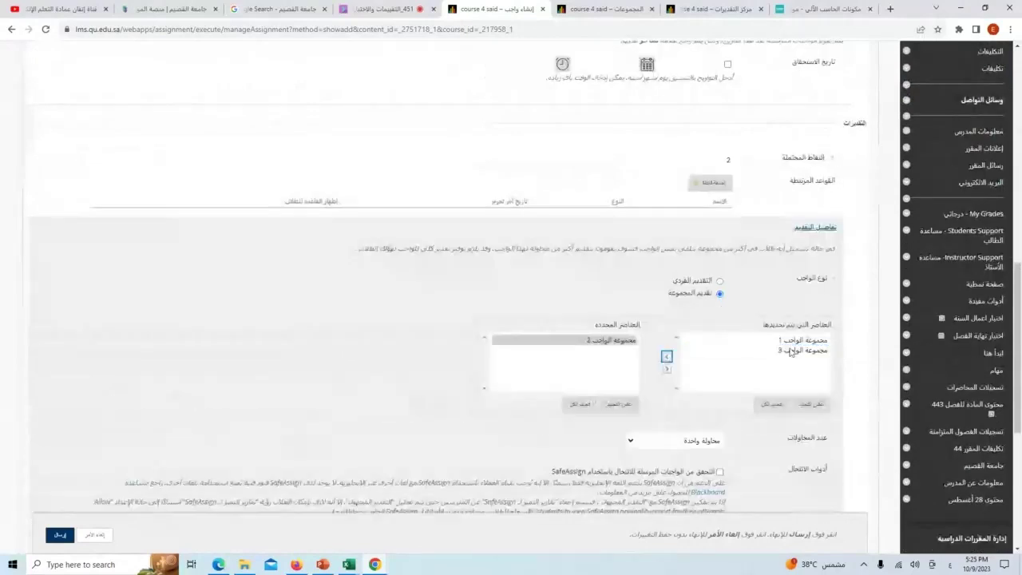
{"action": "scroll", "coordinate": [673, 357], "scroll_direction": "down", "scroll_amount": 3}
{"action": "left_click", "coordinate": [720, 365]}
- Turn on the display-after and display-until limits for the second group's assignment with their default dates, and submit it
{"action": "scroll", "coordinate": [806, 330], "scroll_direction": "down", "scroll_amount": 4}
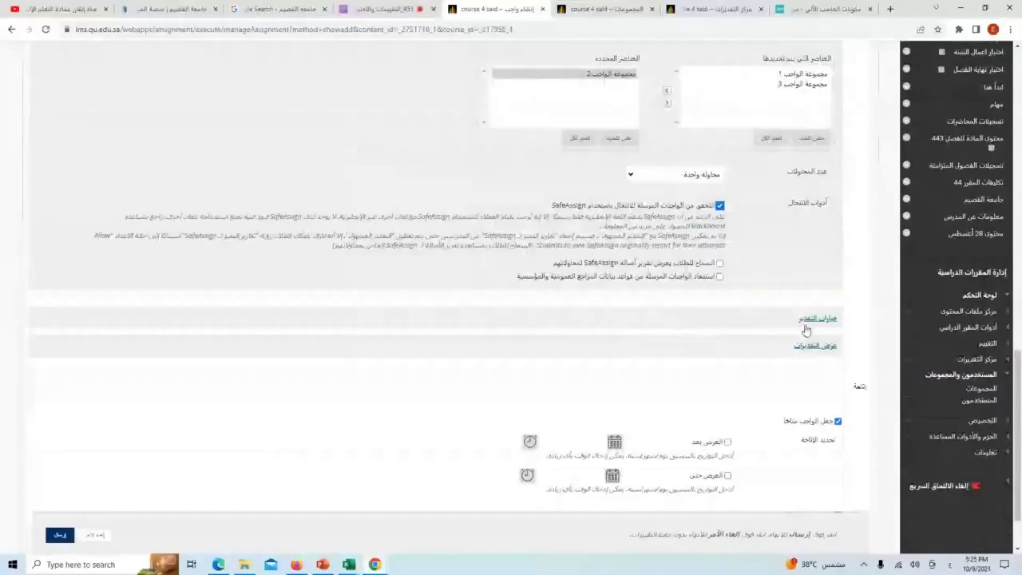
{"action": "scroll", "coordinate": [806, 330], "scroll_direction": "down", "scroll_amount": 2}
{"action": "left_click", "coordinate": [727, 374]}
{"action": "left_click", "coordinate": [728, 407]}
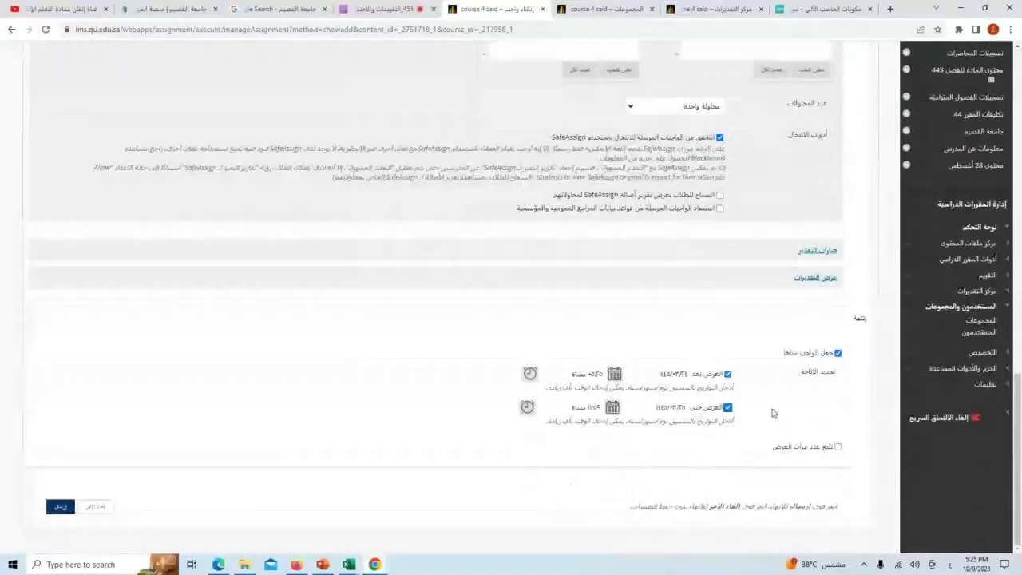
{"action": "key", "text": "Return"}
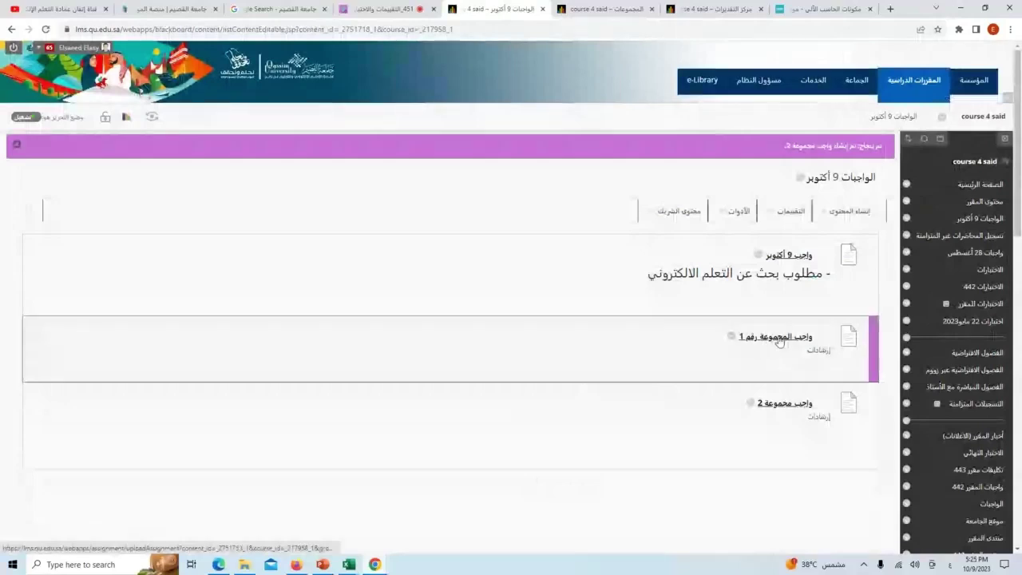
- Refresh the full Grade Center and bring the columns of both group assignments into view
{"action": "left_click", "coordinate": [722, 9]}
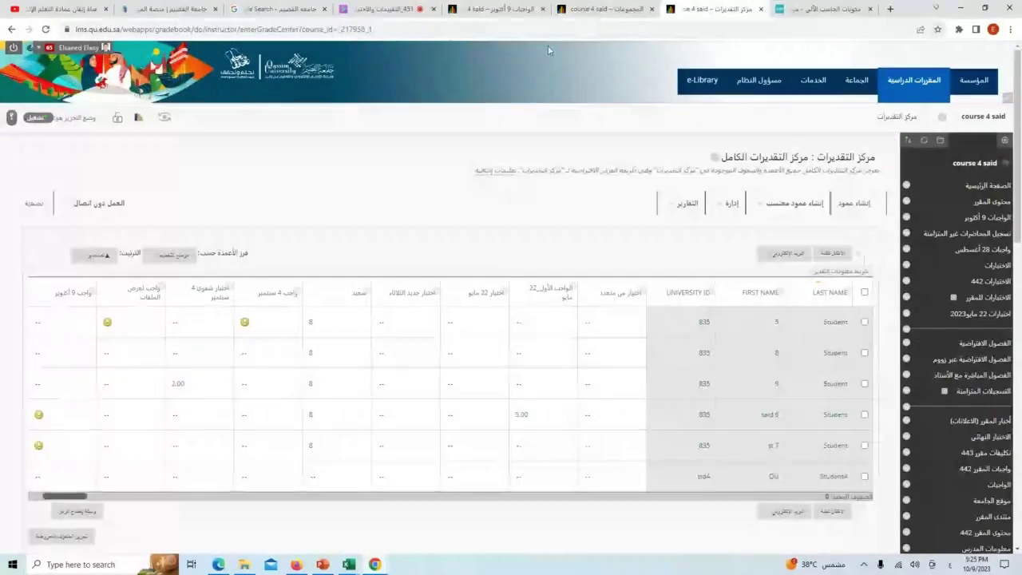
{"action": "left_click", "coordinate": [45, 30]}
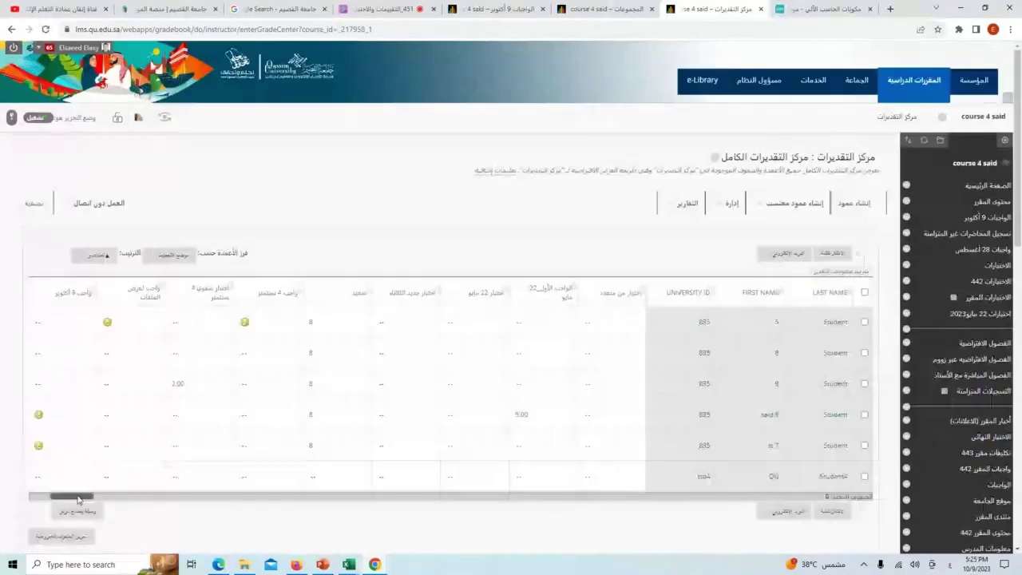
{"action": "left_click_drag", "start_coordinate": [78, 499], "coordinate": [2, 398]}
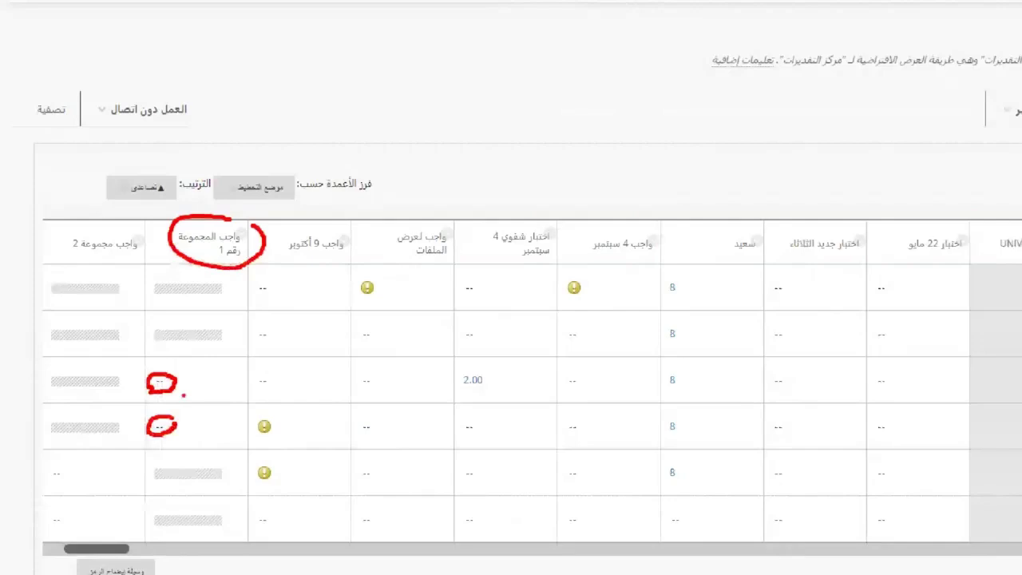
- Mark the open and greyed-out student cells in the two group assignment columns with freehand red and blue strokes
{"action": "left_click_drag", "start_coordinate": [185, 386], "coordinate": [207, 386]}
{"action": "left_click_drag", "start_coordinate": [193, 423], "coordinate": [212, 421]}
{"action": "mouse_move", "coordinate": [153, 302]}
{"action": "left_mouse_down"}
{"action": "mouse_move", "coordinate": [232, 301]}
{"action": "mouse_move", "coordinate": [191, 266]}
{"action": "mouse_move", "coordinate": [140, 287]}
{"action": "mouse_move", "coordinate": [231, 305]}
{"action": "mouse_move", "coordinate": [144, 341]}
{"action": "mouse_move", "coordinate": [230, 319]}
{"action": "left_mouse_up"}
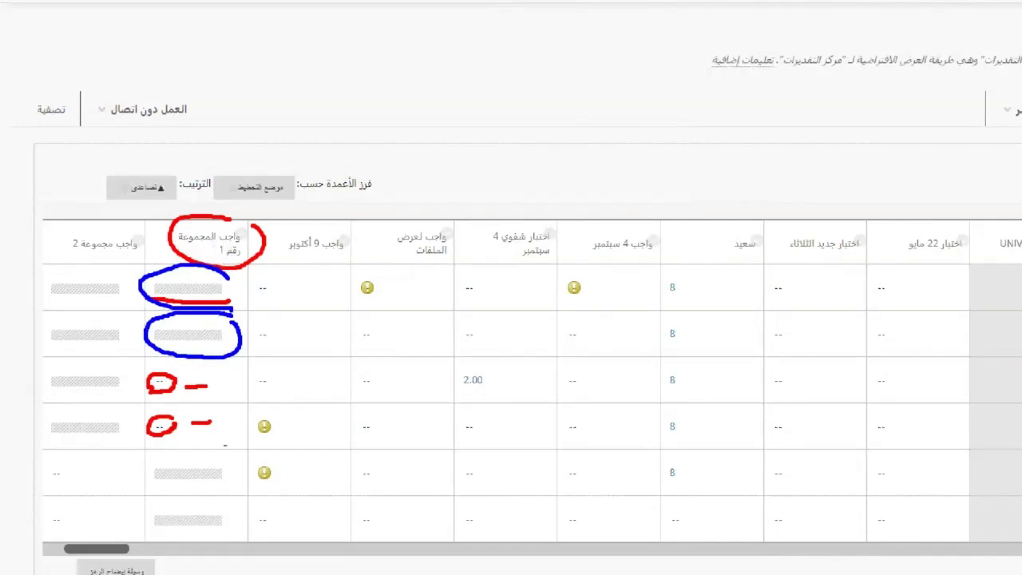
{"action": "mouse_move", "coordinate": [229, 455]}
{"action": "left_mouse_down"}
{"action": "mouse_move", "coordinate": [142, 458]}
{"action": "mouse_move", "coordinate": [226, 546]}
{"action": "mouse_move", "coordinate": [232, 452]}
{"action": "left_mouse_up"}
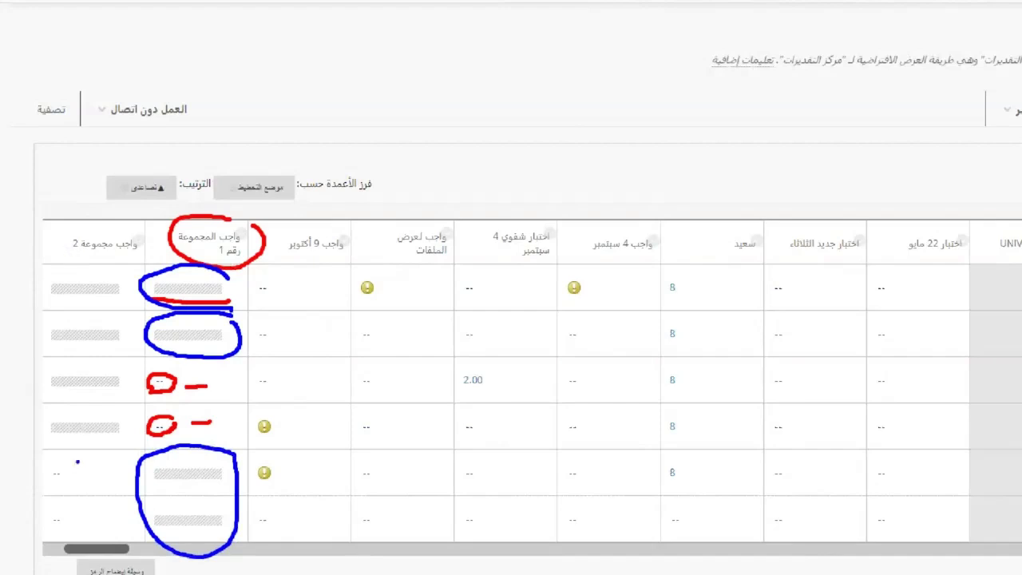
{"action": "mouse_move", "coordinate": [96, 459]}
{"action": "left_mouse_down"}
{"action": "mouse_move", "coordinate": [21, 495]}
{"action": "mouse_move", "coordinate": [118, 496]}
{"action": "mouse_move", "coordinate": [94, 455]}
{"action": "left_mouse_up"}
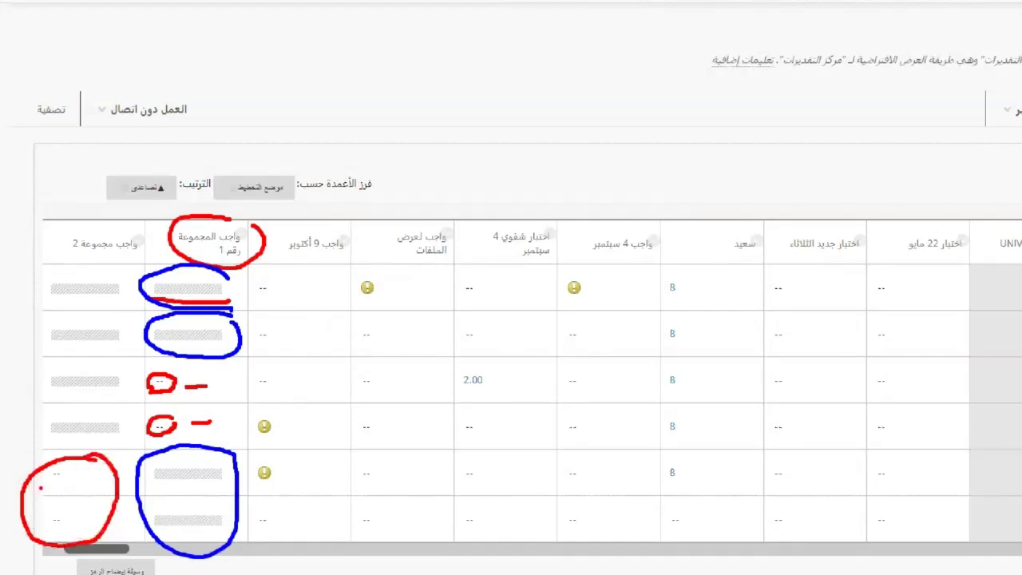
{"action": "mouse_move", "coordinate": [124, 258]}
{"action": "left_mouse_down"}
{"action": "mouse_move", "coordinate": [54, 264]}
{"action": "mouse_move", "coordinate": [14, 396]}
{"action": "mouse_move", "coordinate": [88, 448]}
{"action": "mouse_move", "coordinate": [126, 261]}
{"action": "mouse_move", "coordinate": [121, 270]}
{"action": "left_mouse_up"}
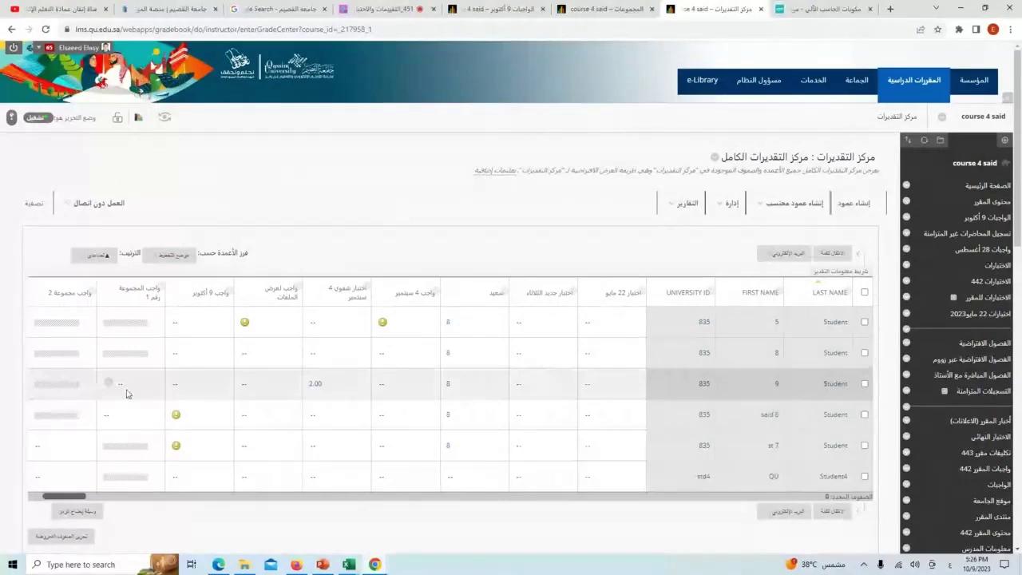
- Compare the student rows in the Grade Center with the student account signed in to the Edge browser
{"action": "scroll", "coordinate": [136, 402], "scroll_direction": "down", "scroll_amount": 1}
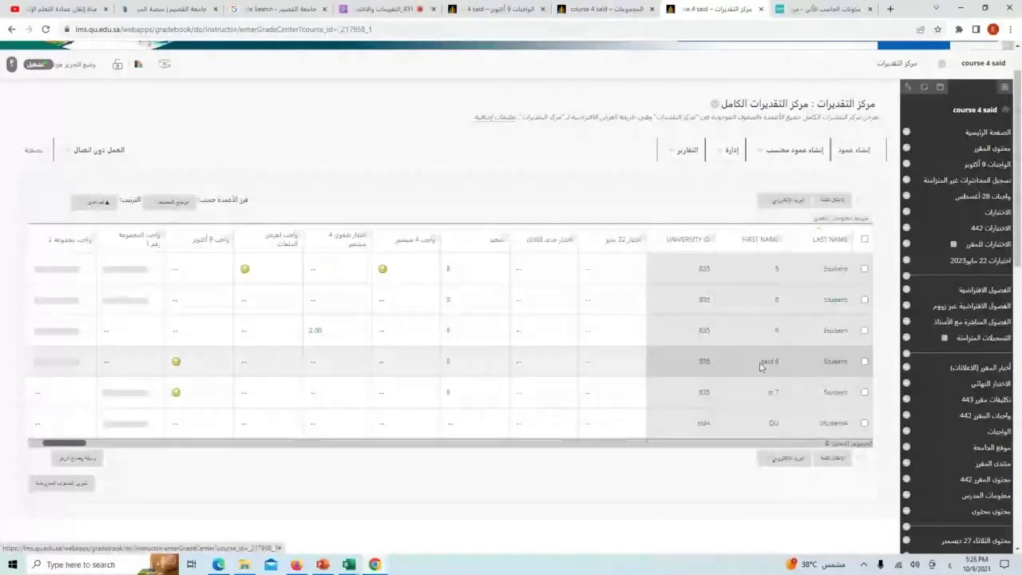
{"action": "left_click", "coordinate": [218, 564]}
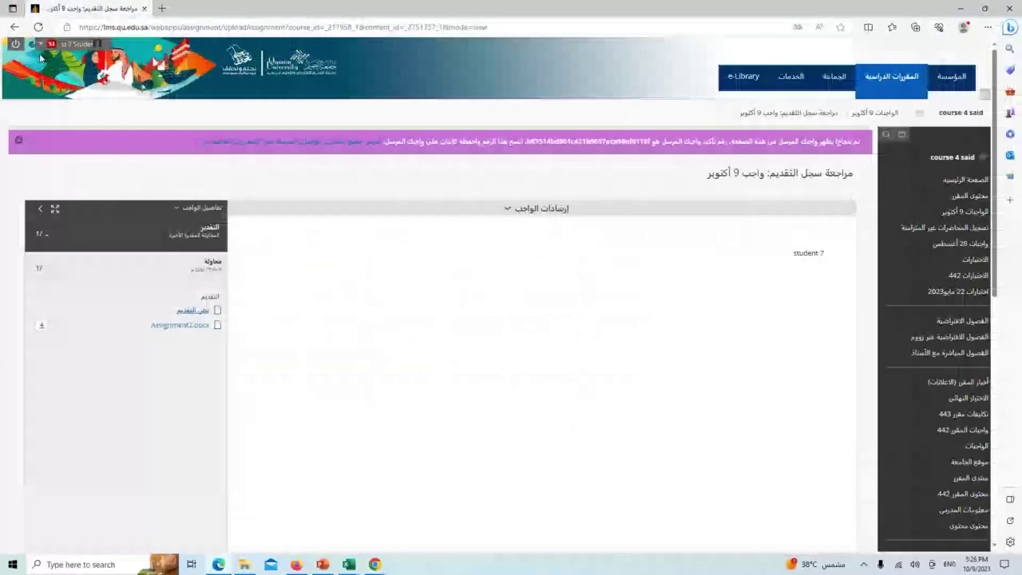
{"action": "left_click", "coordinate": [375, 565]}
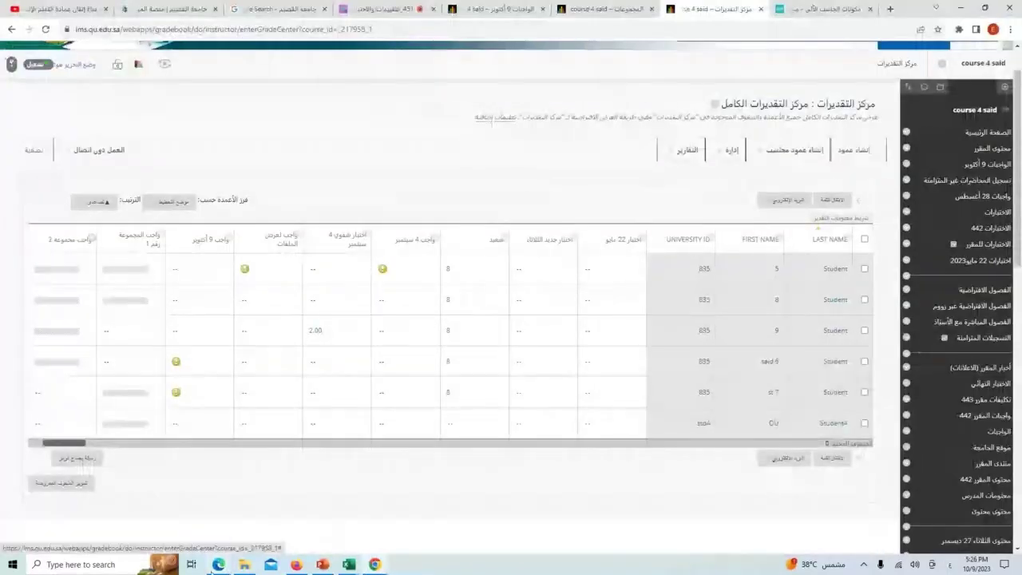
{"action": "left_click", "coordinate": [215, 564]}
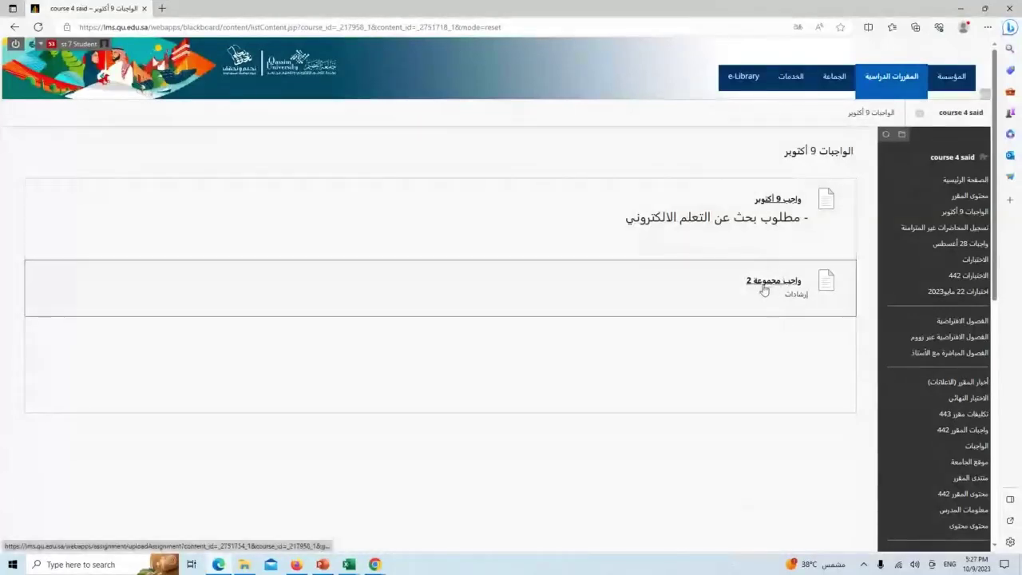
- Open "واجب مجموعة 2" from the student account in Edge and write "homewirk" as the submission text
{"action": "left_click", "coordinate": [764, 286]}
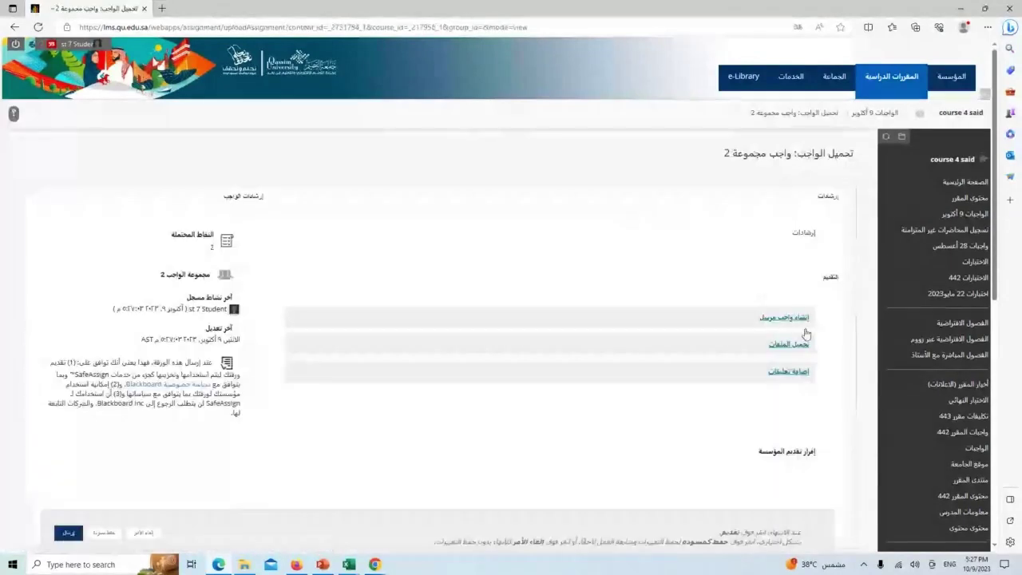
{"action": "left_click", "coordinate": [787, 318]}
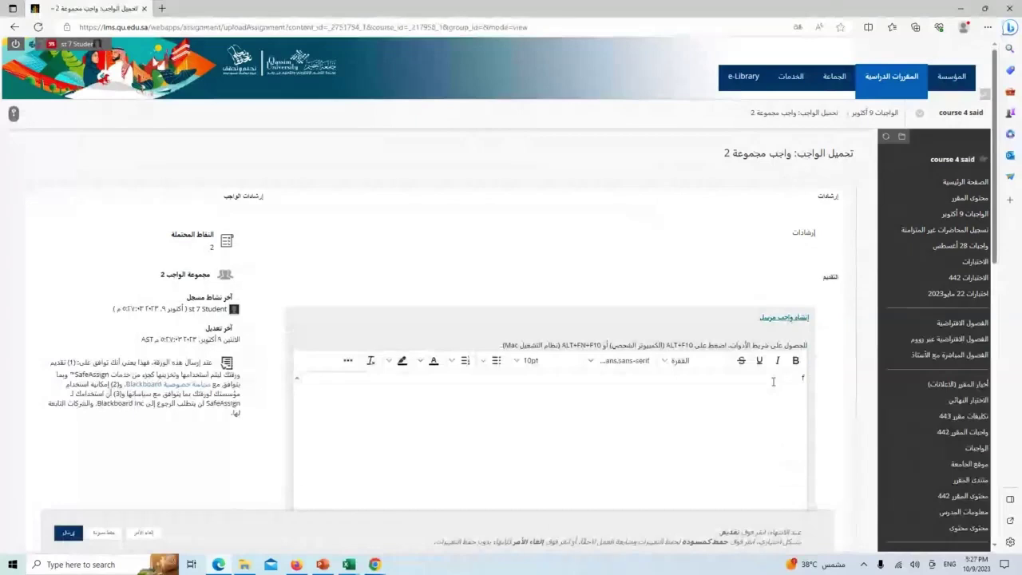
{"action": "left_click", "coordinate": [773, 382]}
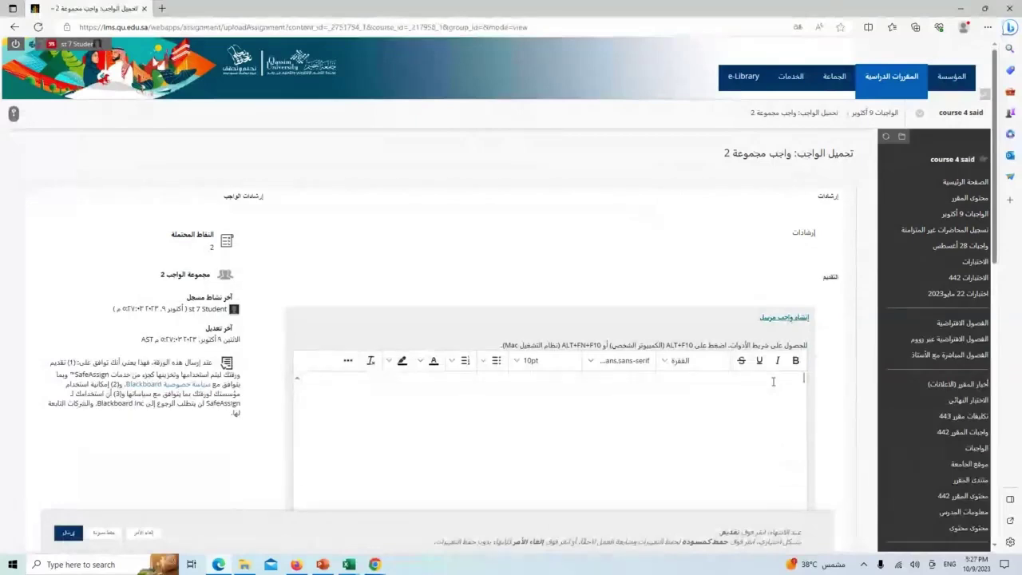
{"action": "type", "text": "أ"}
{"action": "type", "text": "ome"}
{"action": "type", "text": "wirk"}
- Attach the local file Assignment1.docx to the submission and submit it on behalf of the whole group
{"action": "scroll", "coordinate": [773, 383], "scroll_direction": "down", "scroll_amount": 5}
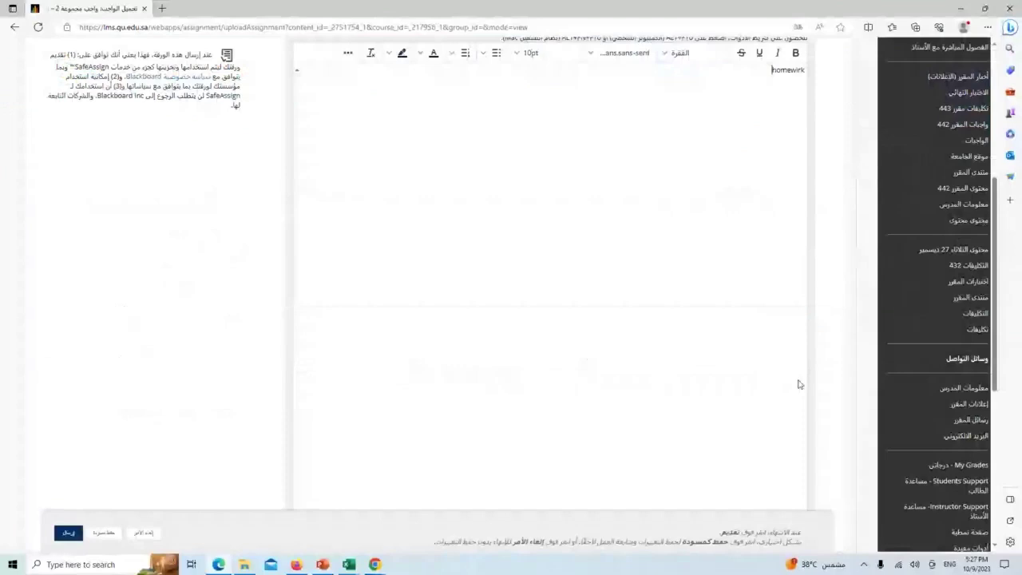
{"action": "left_click", "coordinate": [798, 329]}
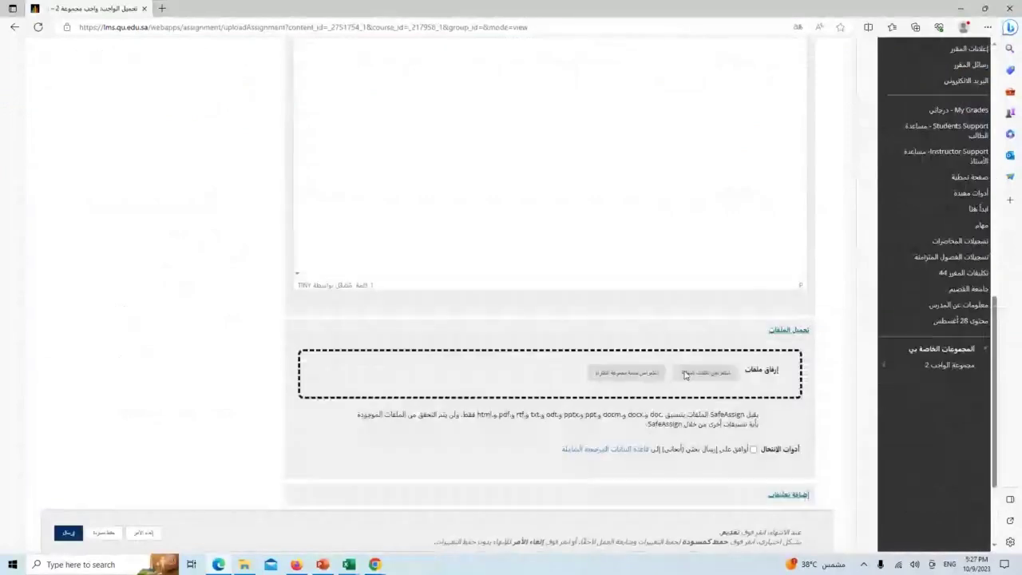
{"action": "left_click", "coordinate": [733, 382]}
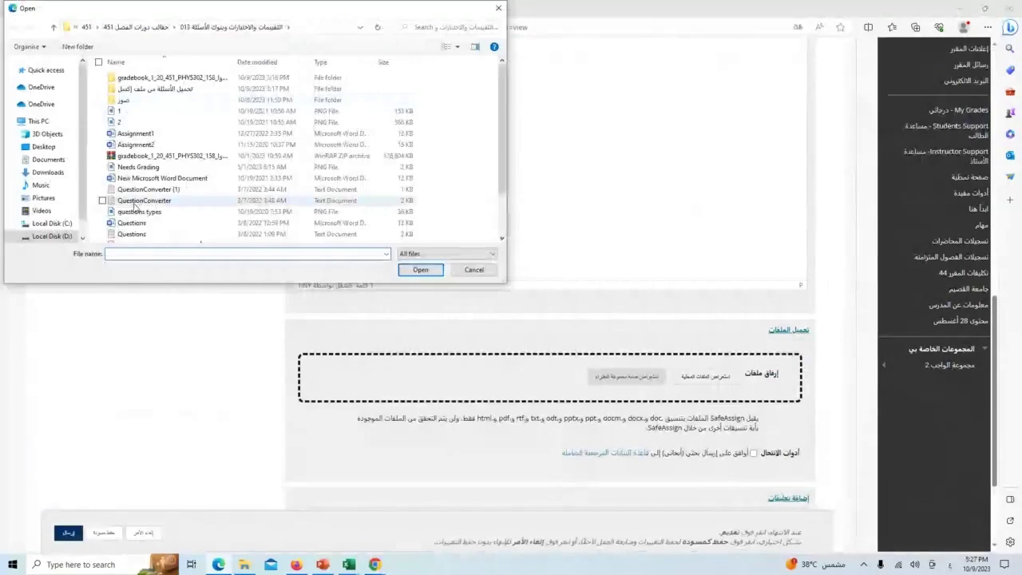
{"action": "scroll", "coordinate": [134, 206], "scroll_direction": "down", "scroll_amount": 2}
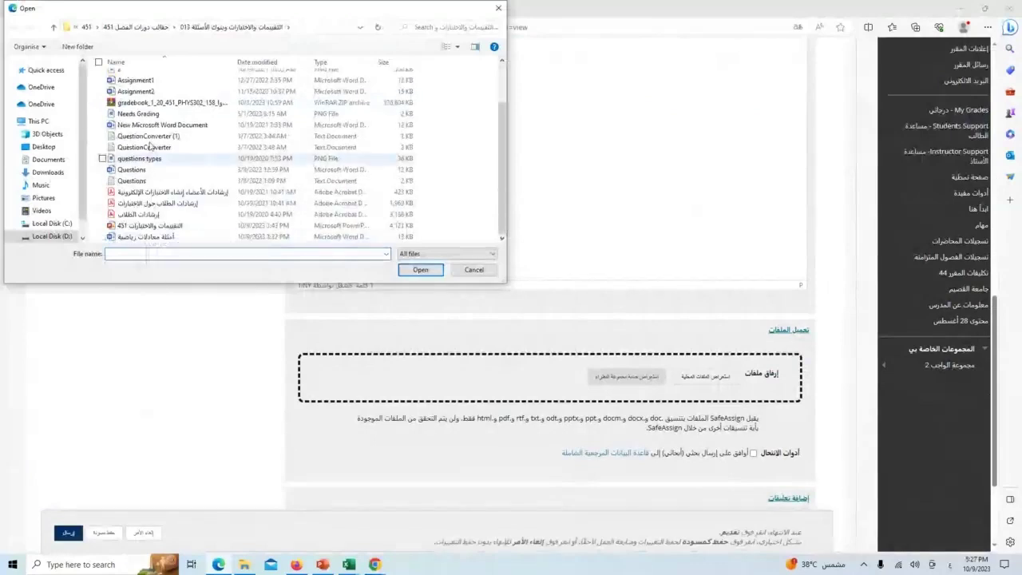
{"action": "double_click", "coordinate": [135, 80]}
{"action": "left_click", "coordinate": [68, 532]}
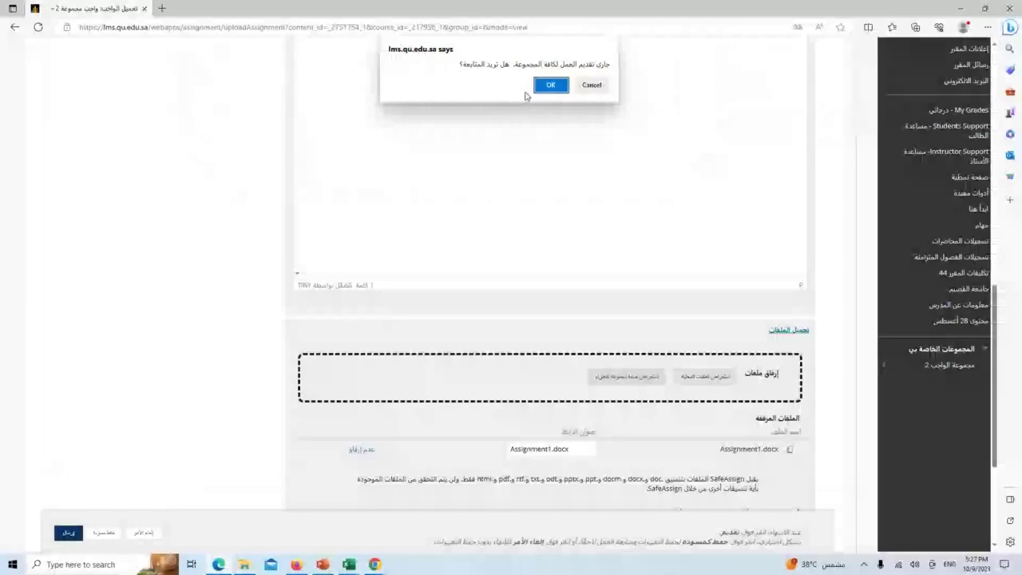
{"action": "left_click", "coordinate": [552, 87]}
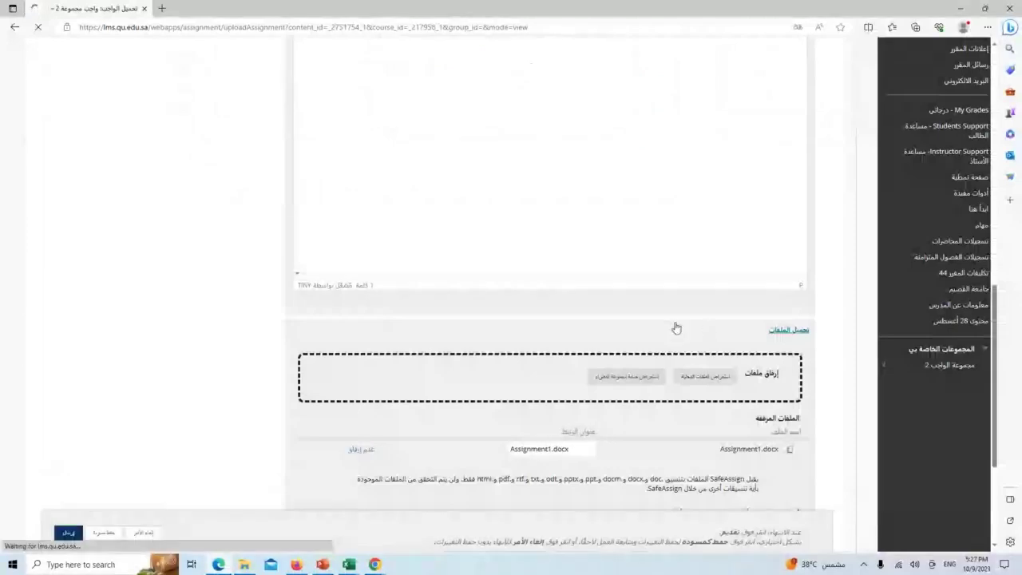
- Return to the Grade Center in Chrome and circle both members' needs-grading marks in the "واجب مجموعة 2" column
{"action": "mouse_move", "coordinate": [374, 565]}
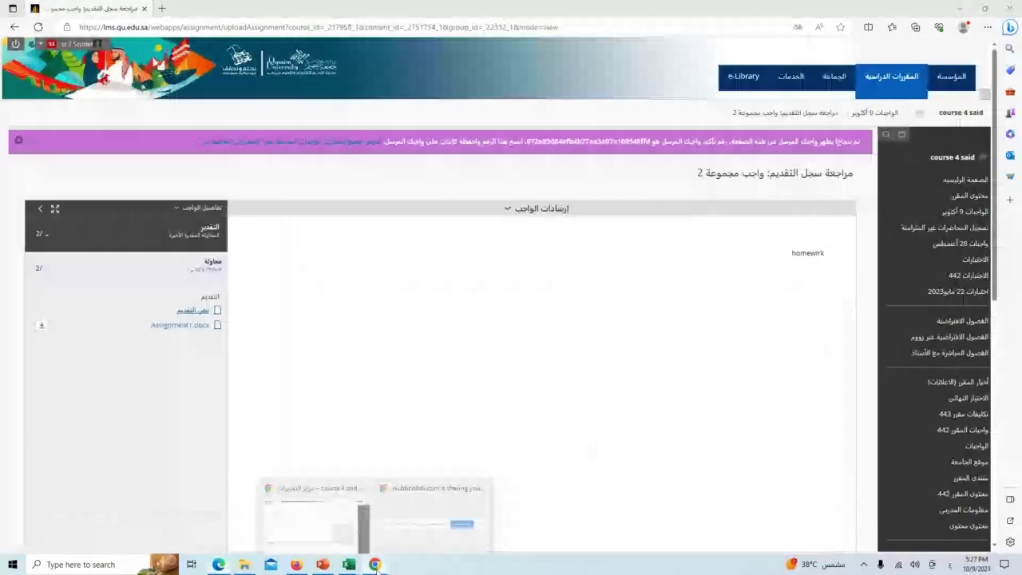
{"action": "left_click", "coordinate": [313, 519]}
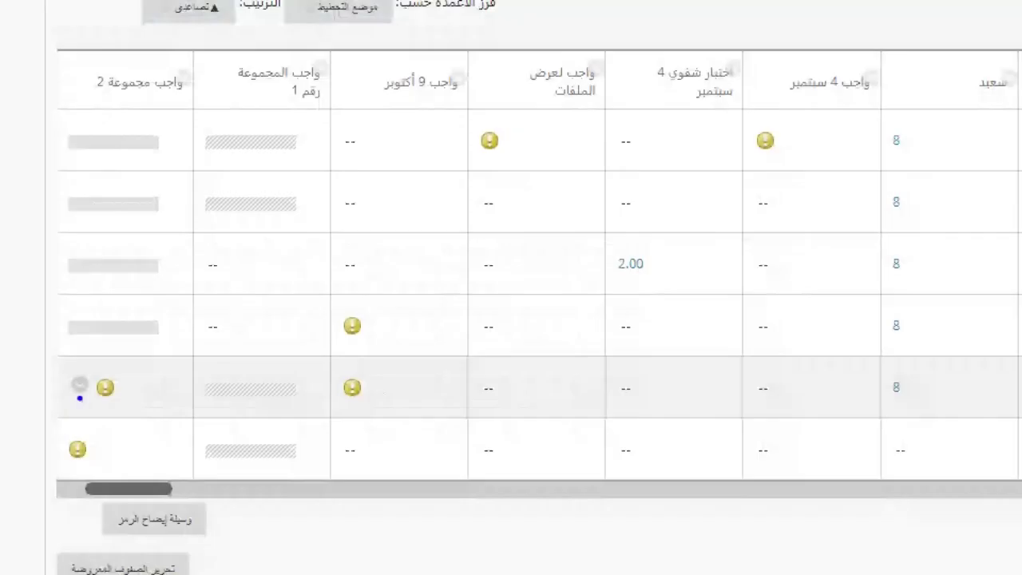
{"action": "mouse_move", "coordinate": [62, 399]}
{"action": "left_mouse_down"}
{"action": "mouse_move", "coordinate": [22, 398]}
{"action": "mouse_move", "coordinate": [52, 378]}
{"action": "left_mouse_up"}
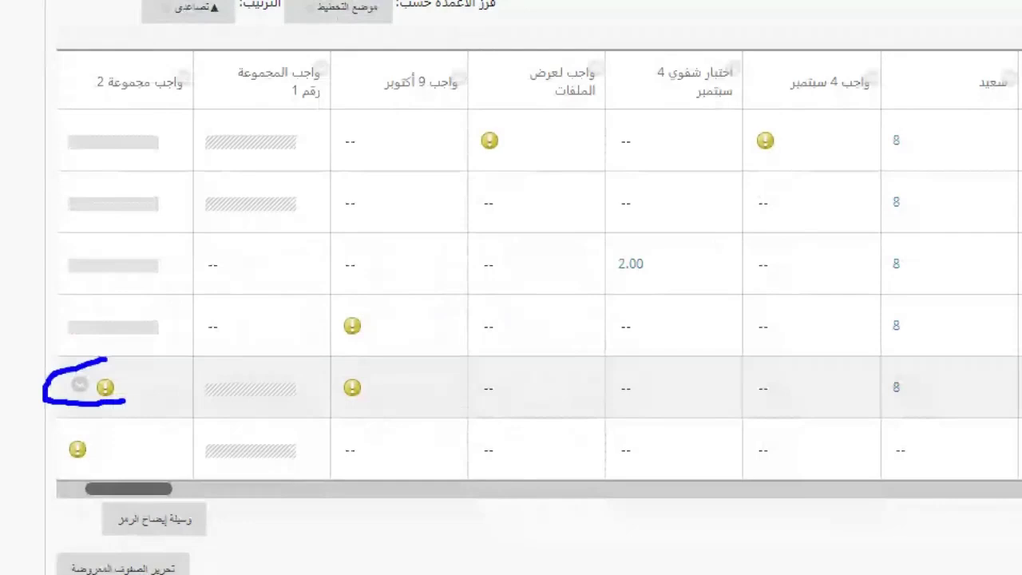
{"action": "left_click_drag", "start_coordinate": [125, 401], "coordinate": [107, 360]}
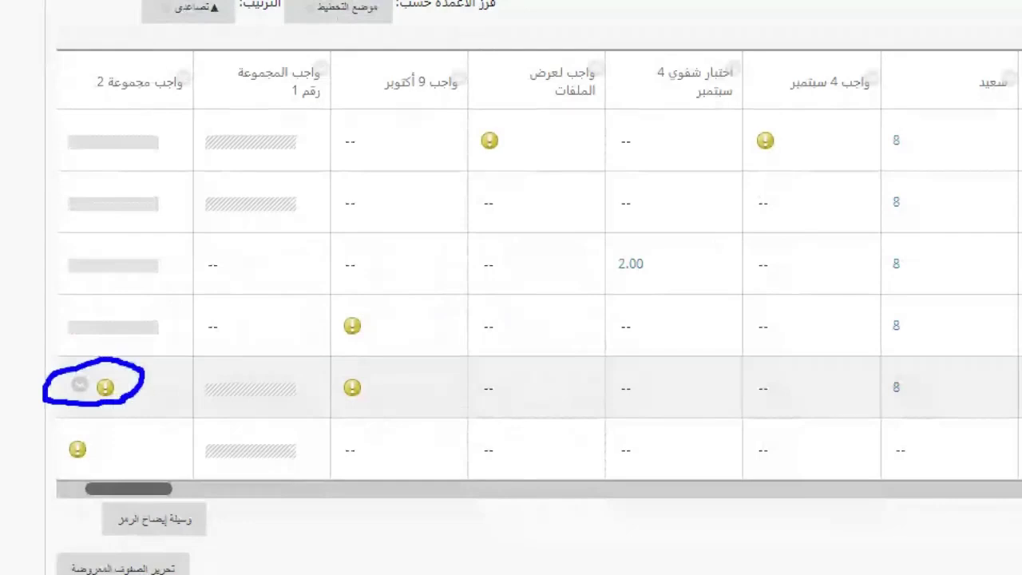
{"action": "mouse_move", "coordinate": [120, 441]}
{"action": "left_mouse_down"}
{"action": "mouse_move", "coordinate": [48, 479]}
{"action": "mouse_move", "coordinate": [125, 437]}
{"action": "mouse_move", "coordinate": [107, 431]}
{"action": "left_mouse_up"}
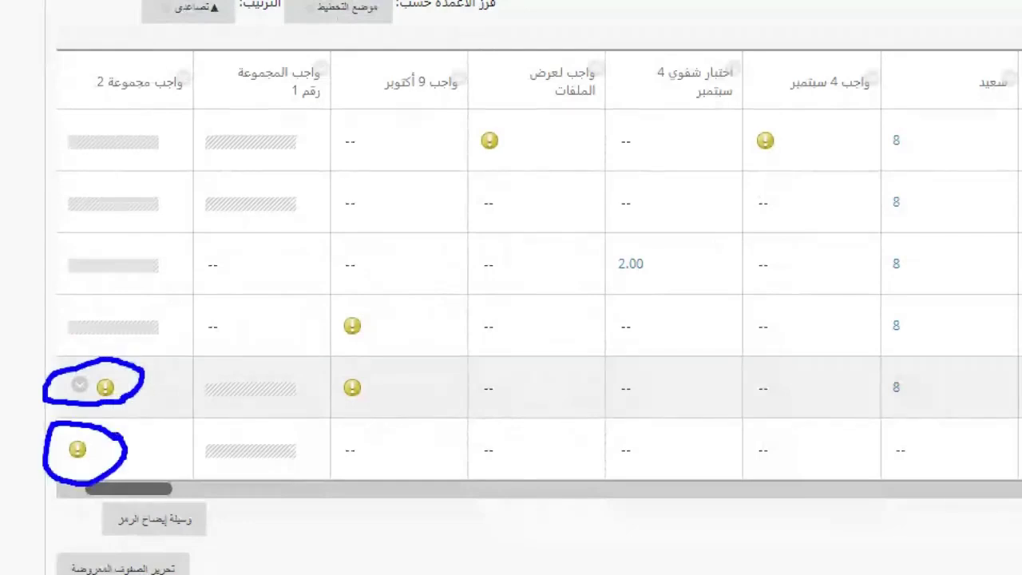
{"action": "left_click", "coordinate": [64, 463]}
{"action": "left_click_drag", "start_coordinate": [61, 463], "coordinate": [91, 463]}
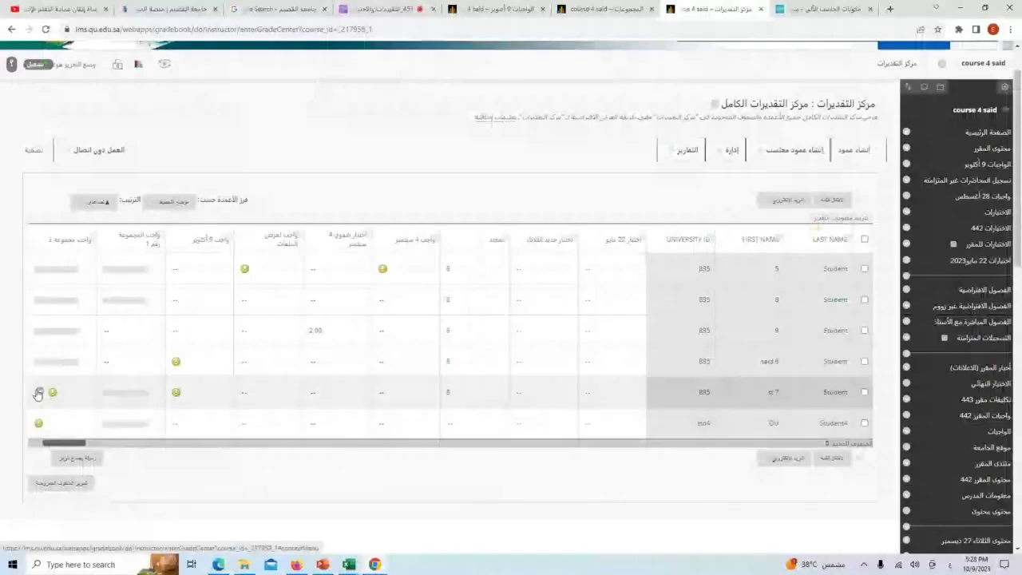
- Open the group attempt from the submitting student's grade details, grade it 2 points, submit the grade and return to the Grade Center
{"action": "left_click", "coordinate": [65, 388]}
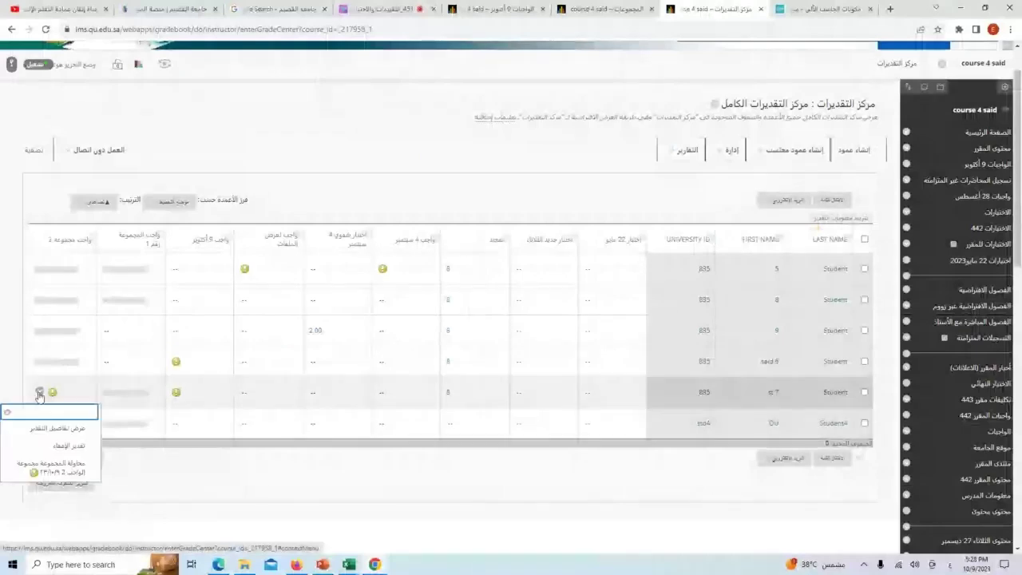
{"action": "left_click", "coordinate": [64, 429]}
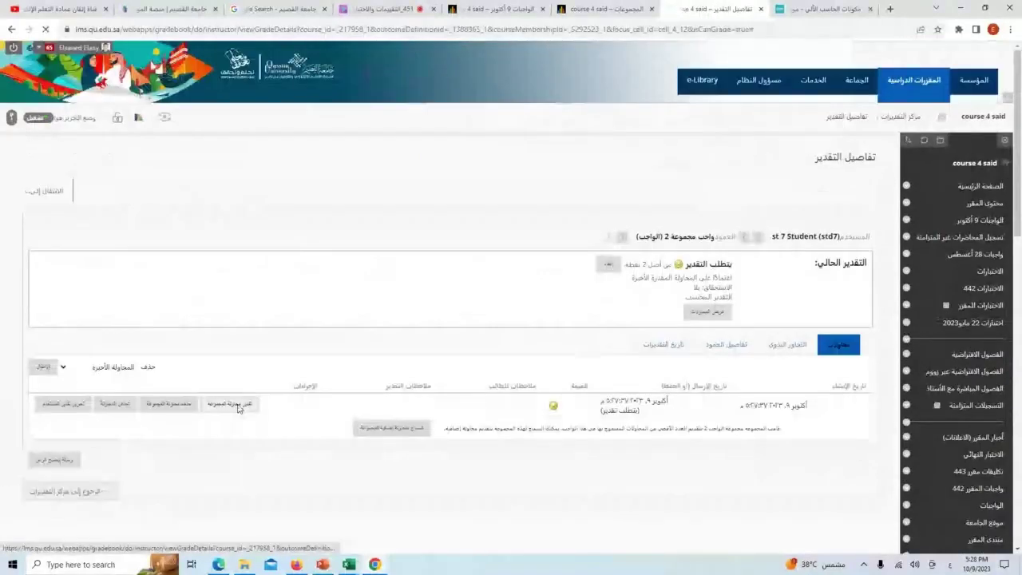
{"action": "left_click", "coordinate": [237, 406]}
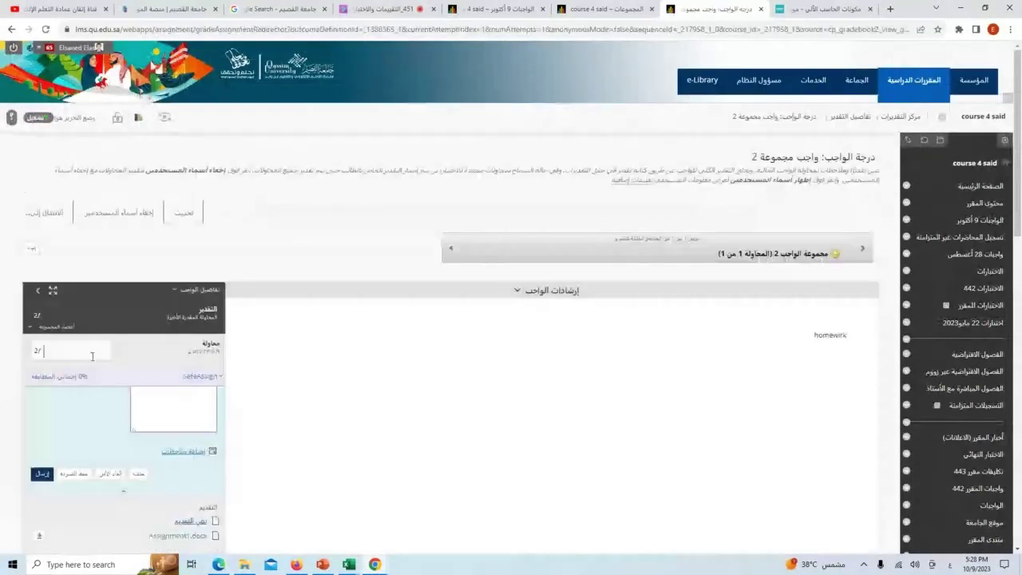
{"action": "type", "text": "2"}
{"action": "scroll", "coordinate": [154, 282], "scroll_direction": "down", "scroll_amount": 3}
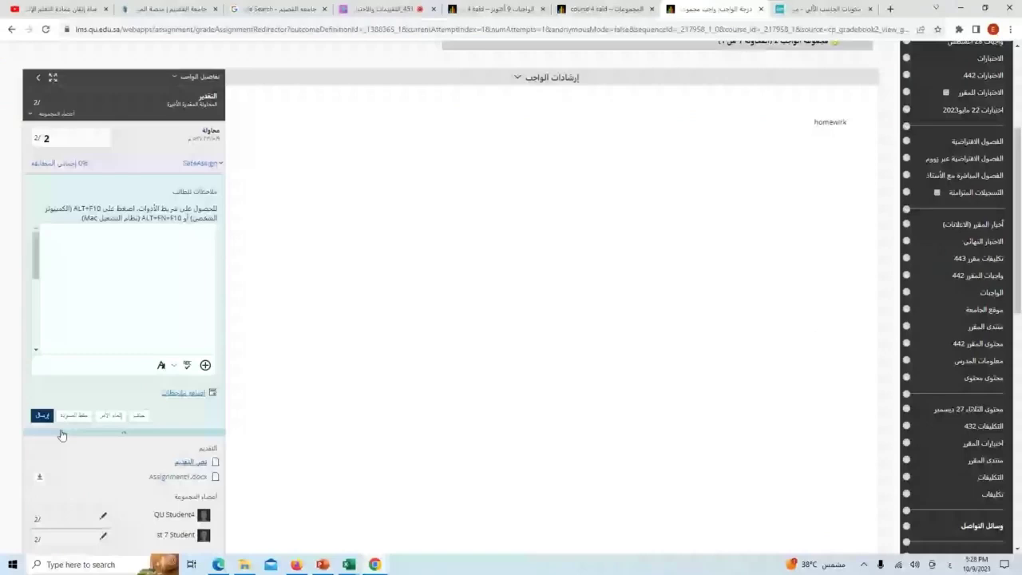
{"action": "left_click", "coordinate": [40, 413]}
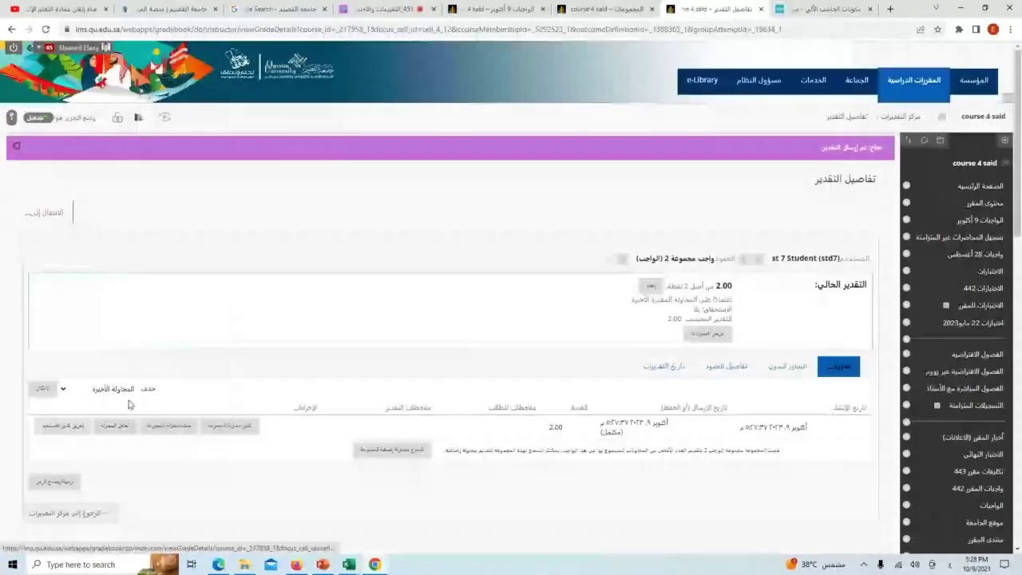
{"action": "scroll", "coordinate": [129, 405], "scroll_direction": "down", "scroll_amount": 1}
{"action": "left_click", "coordinate": [72, 459]}
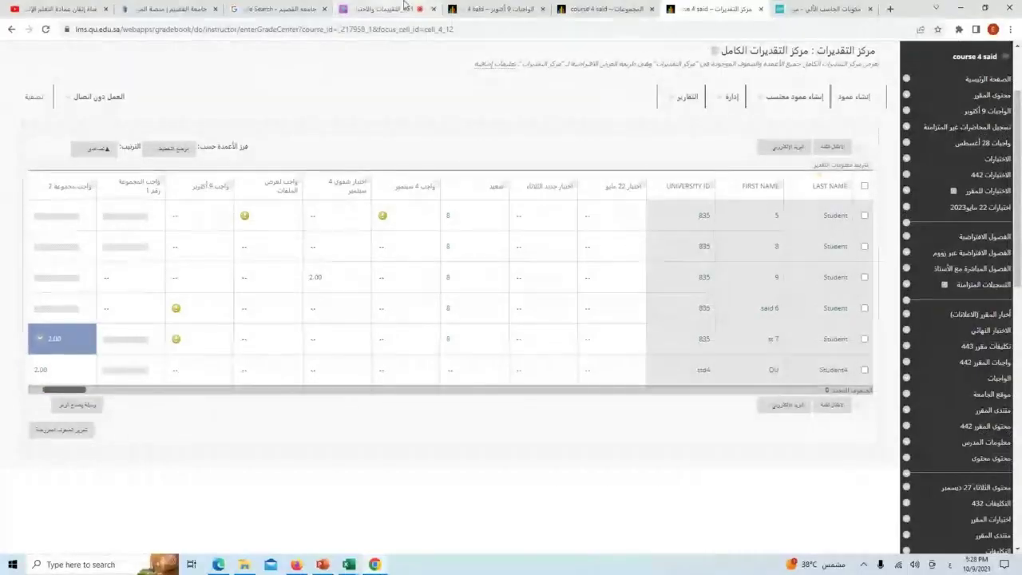
- Check the Collaborate session chat, then set the submitting student's individual grade in the "واجب مجموعة 2" column to 3
{"action": "left_click", "coordinate": [405, 6]}
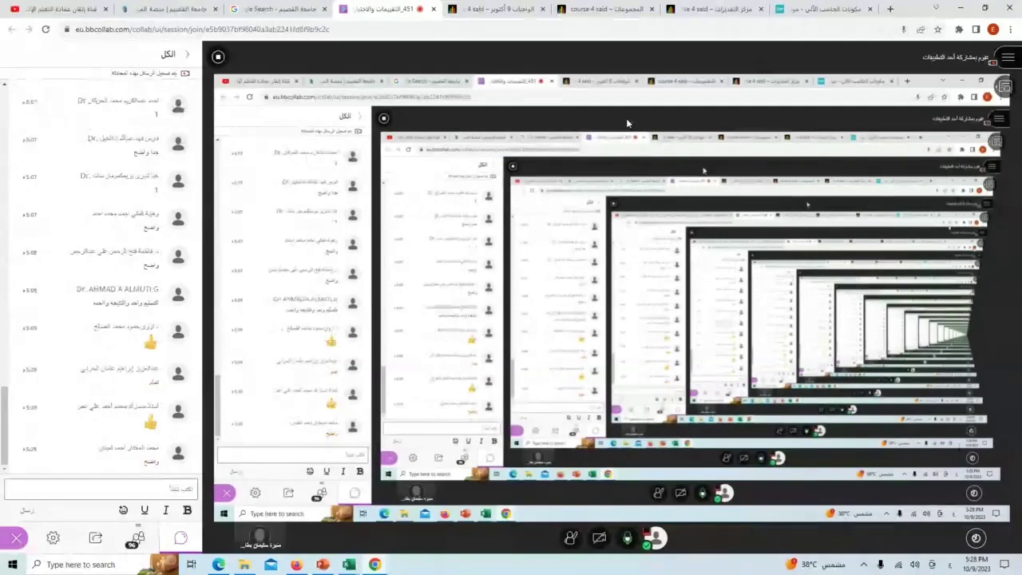
{"action": "left_click", "coordinate": [504, 9]}
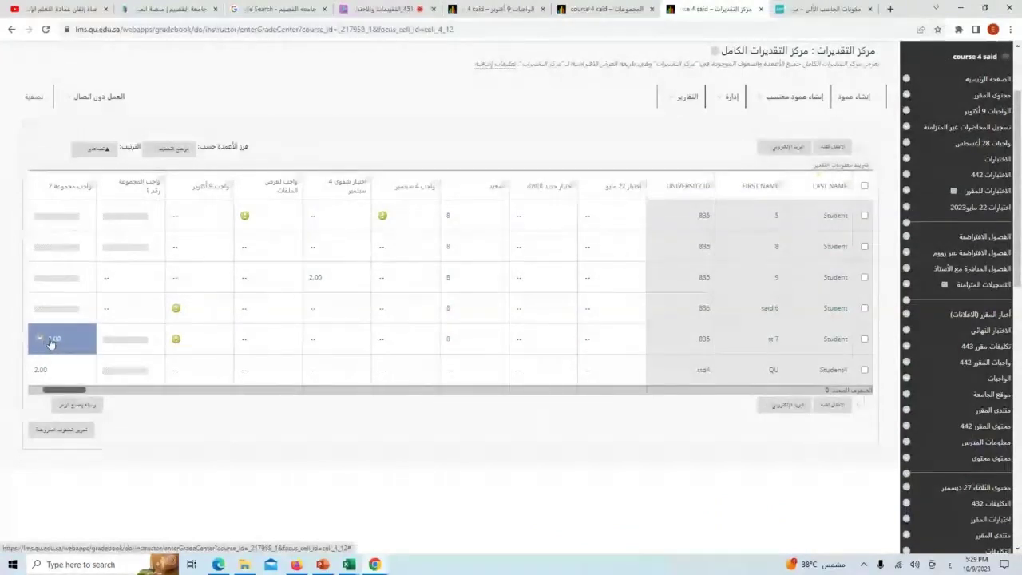
{"action": "left_click", "coordinate": [51, 342]}
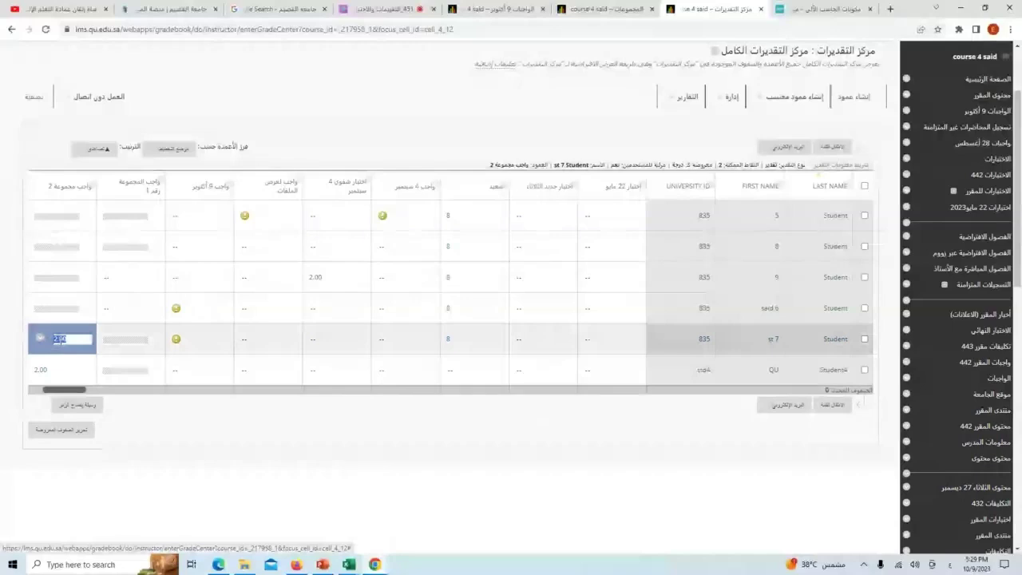
{"action": "type", "text": "0"}
{"action": "key", "text": "Return"}
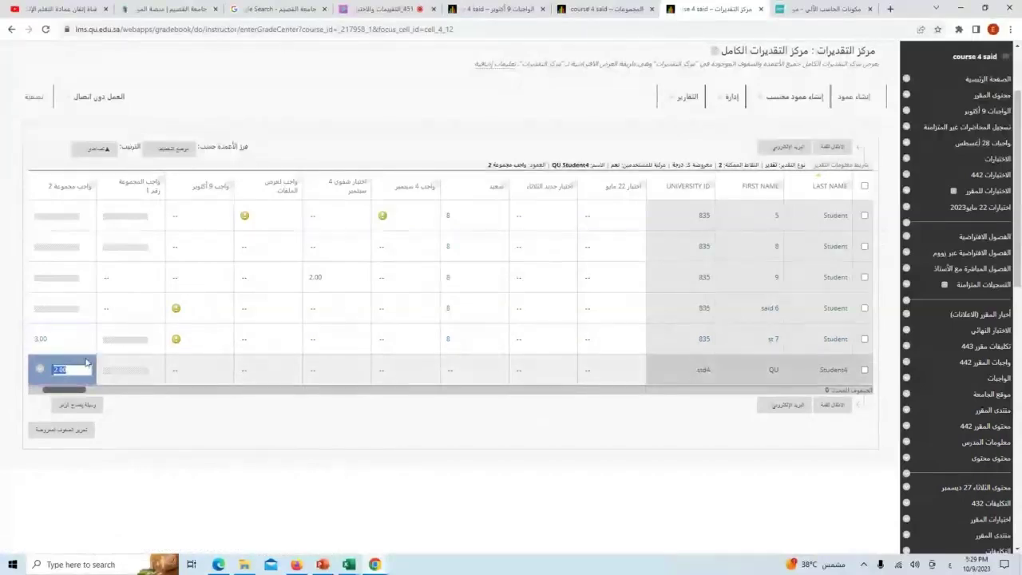
- Check the participants' messages in the Collaborate session chat, then return to the course groups page
{"action": "left_click", "coordinate": [411, 9]}
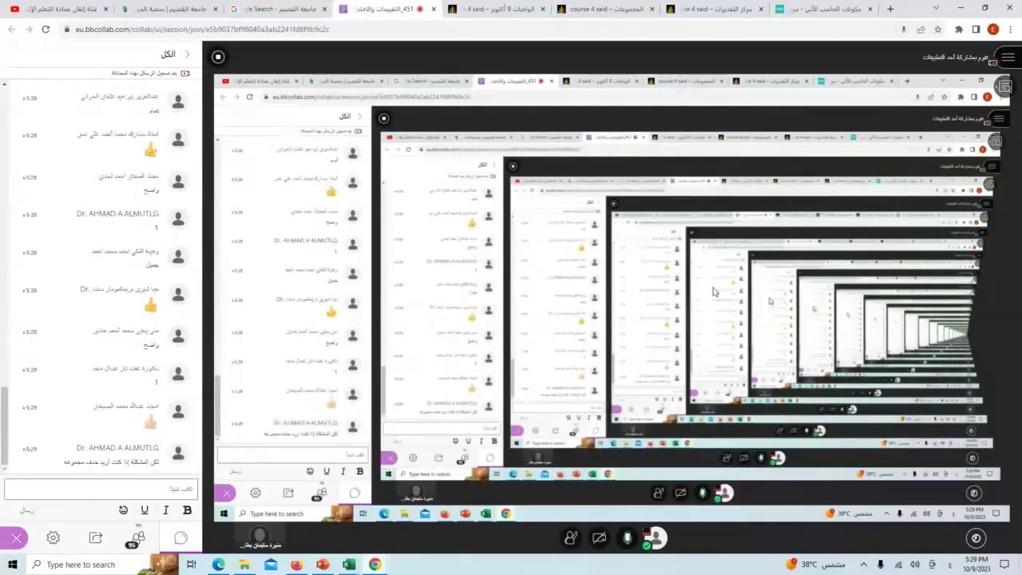
{"action": "left_click", "coordinate": [533, 9]}
{"action": "left_click", "coordinate": [595, 9]}
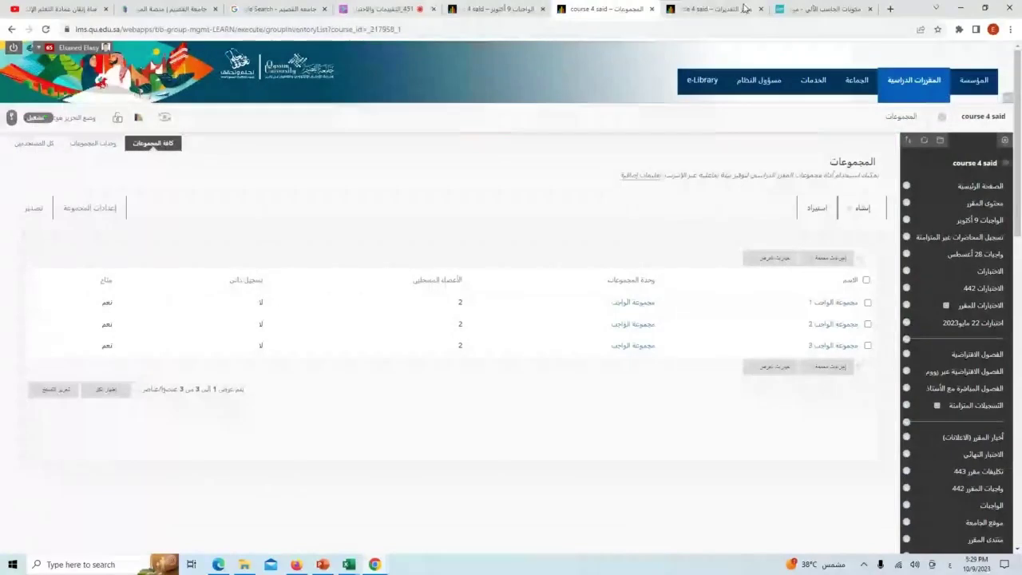
{"action": "left_click", "coordinate": [744, 9]}
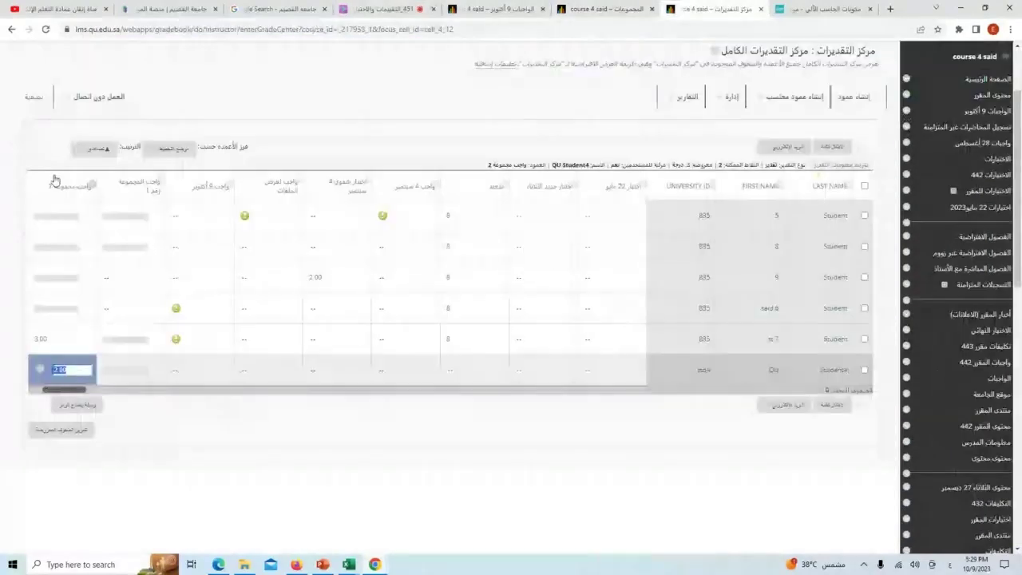
{"action": "key", "text": "ctrl+shift+Tab"}
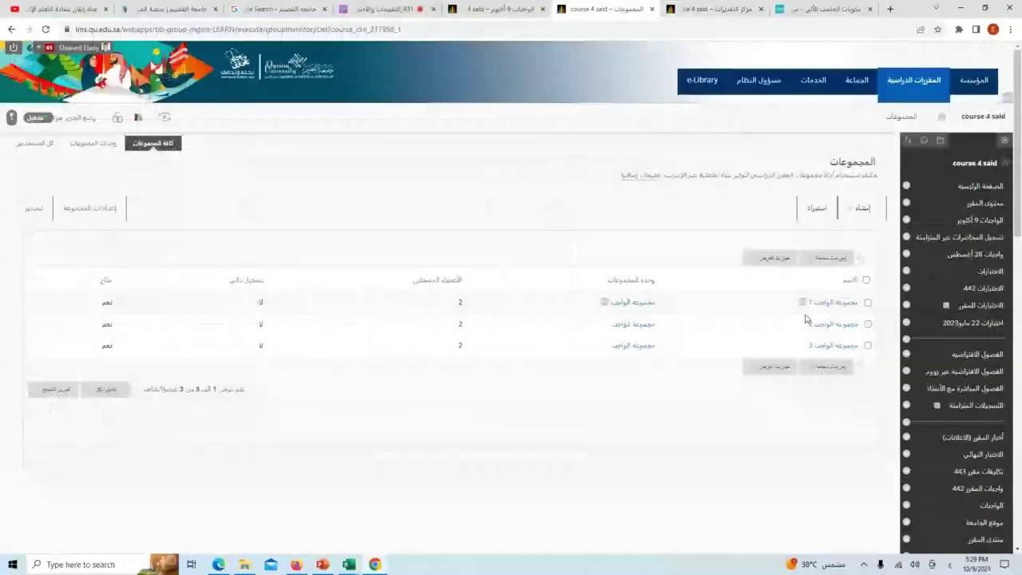
- Select "مجموعة الواجب 2", request its deletion and accept the permanent-deletion warning
{"action": "left_click", "coordinate": [802, 324]}
{"action": "left_click", "coordinate": [868, 324]}
{"action": "left_click", "coordinate": [829, 367]}
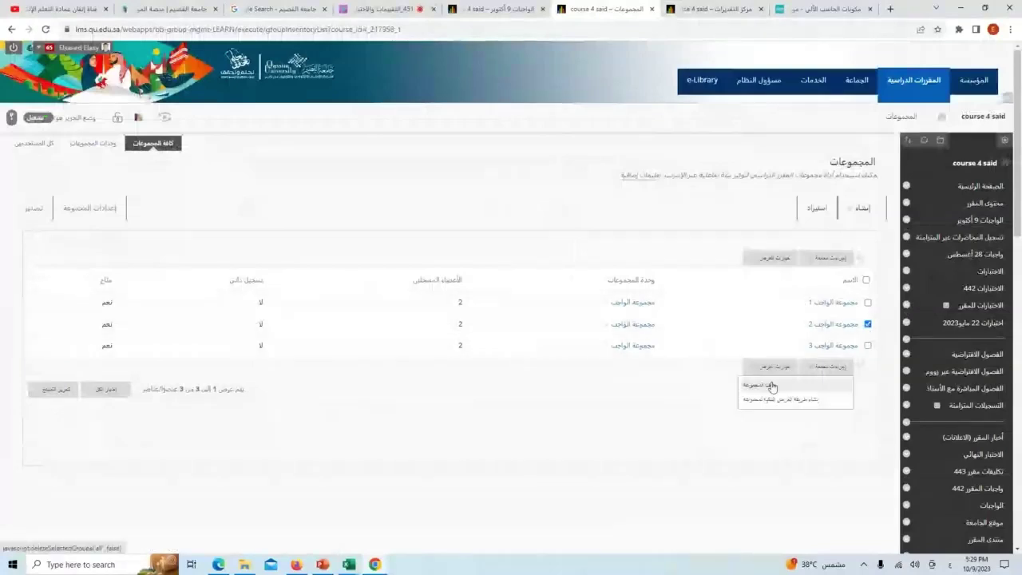
{"action": "left_click", "coordinate": [771, 385]}
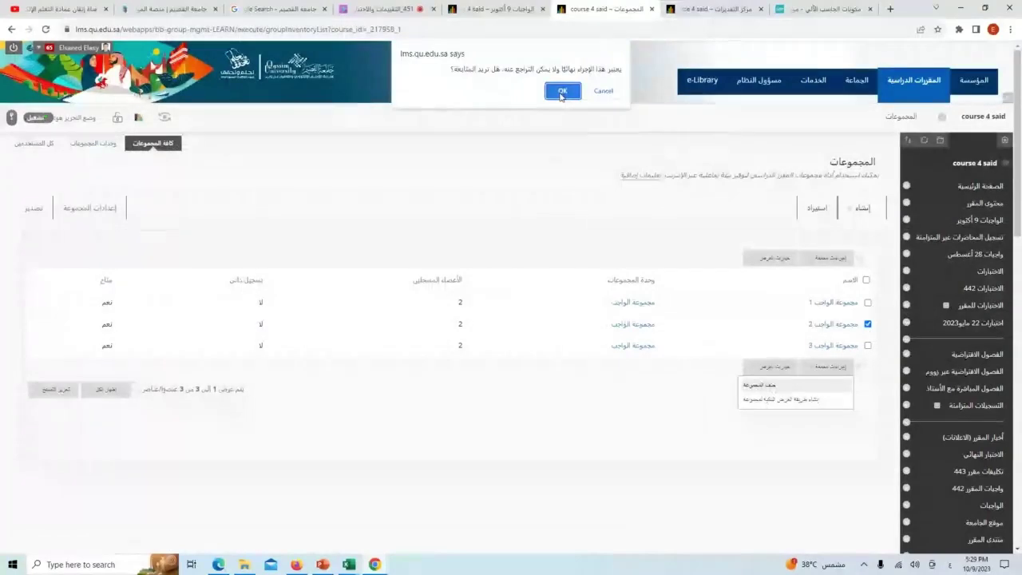
{"action": "left_click", "coordinate": [561, 93]}
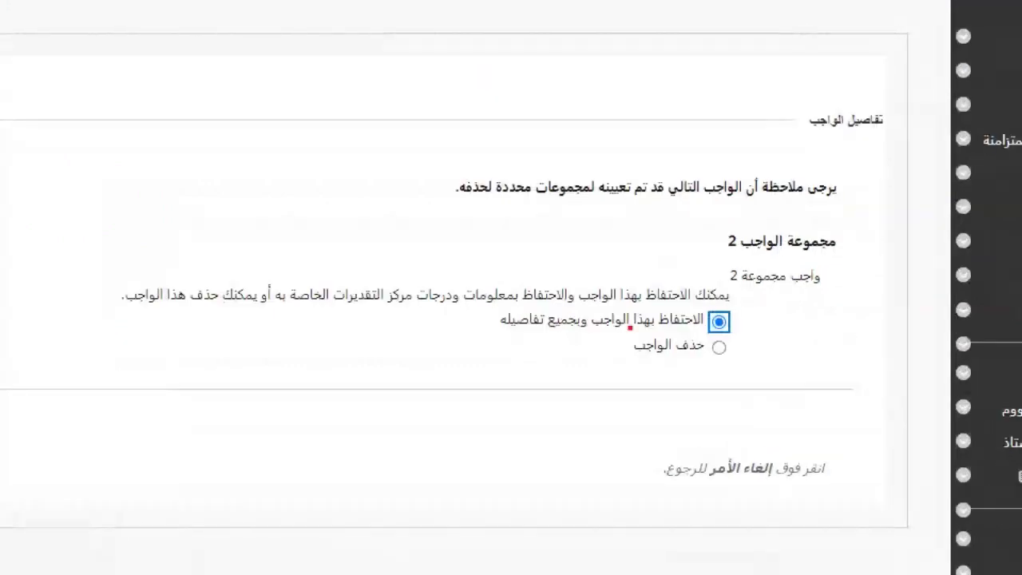
- Underline the assignment-retention note and keep option on the deletion page, mark the delete option and circle "مجموعة الواجب 2"
{"action": "left_click_drag", "start_coordinate": [677, 306], "coordinate": [556, 304]}
{"action": "left_click_drag", "start_coordinate": [518, 303], "coordinate": [473, 305]}
{"action": "left_click_drag", "start_coordinate": [446, 308], "coordinate": [203, 305]}
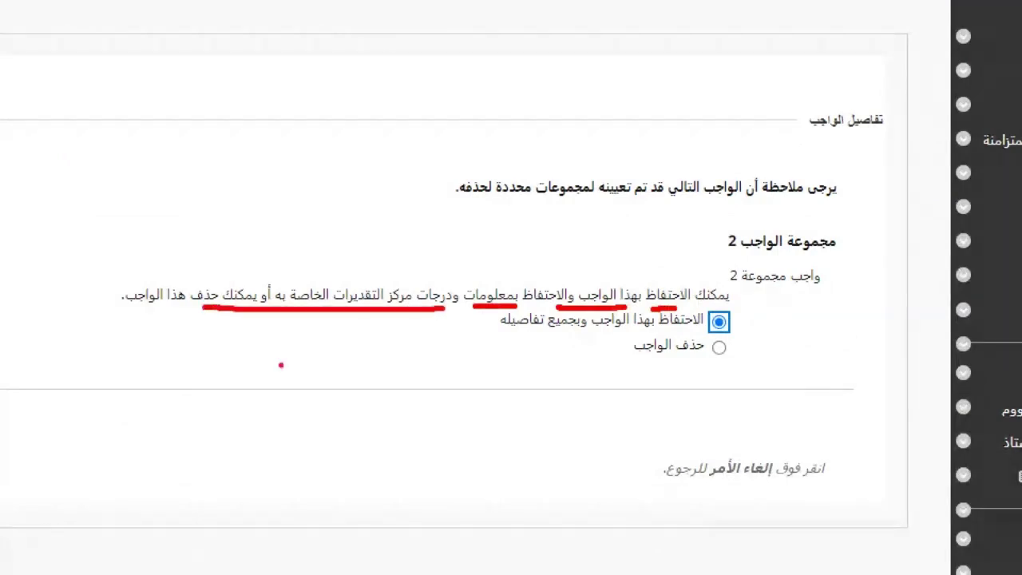
{"action": "left_click_drag", "start_coordinate": [697, 327], "coordinate": [489, 328]}
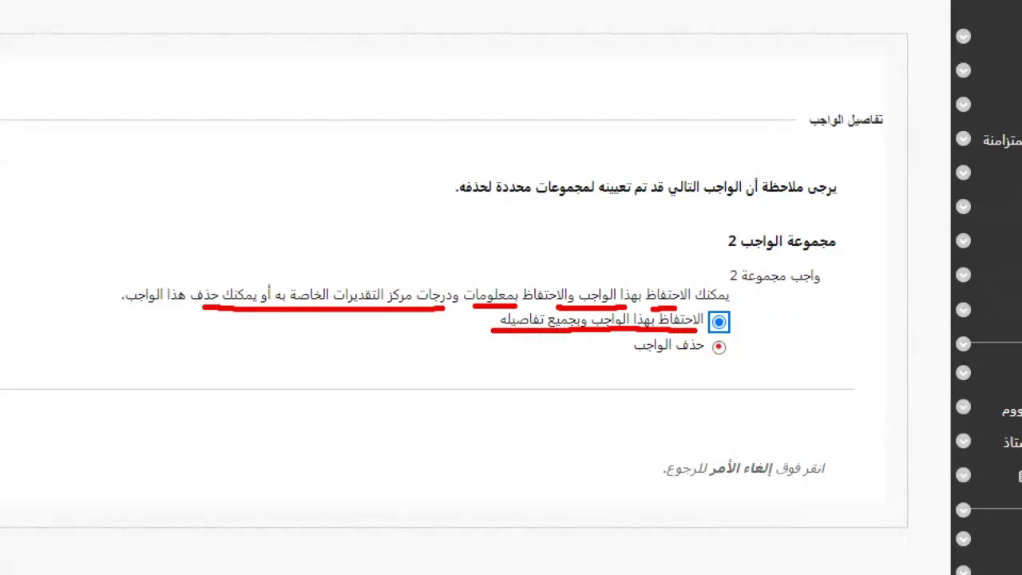
{"action": "mouse_move", "coordinate": [731, 345]}
{"action": "left_mouse_down"}
{"action": "mouse_move", "coordinate": [730, 355]}
{"action": "mouse_move", "coordinate": [879, 327]}
{"action": "left_mouse_up"}
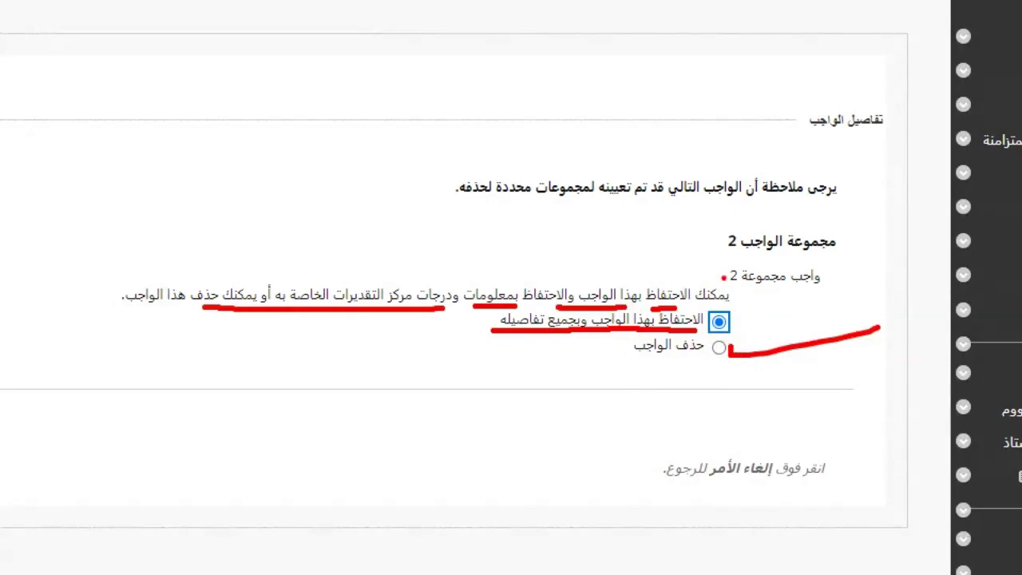
{"action": "left_click_drag", "start_coordinate": [877, 214], "coordinate": [901, 214]}
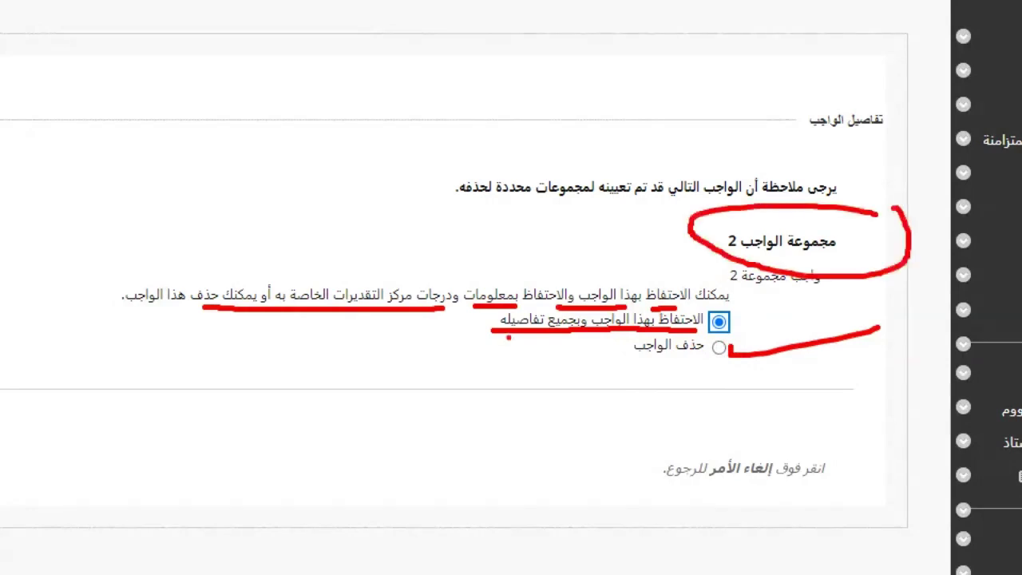
{"action": "left_click_drag", "start_coordinate": [519, 335], "coordinate": [723, 323]}
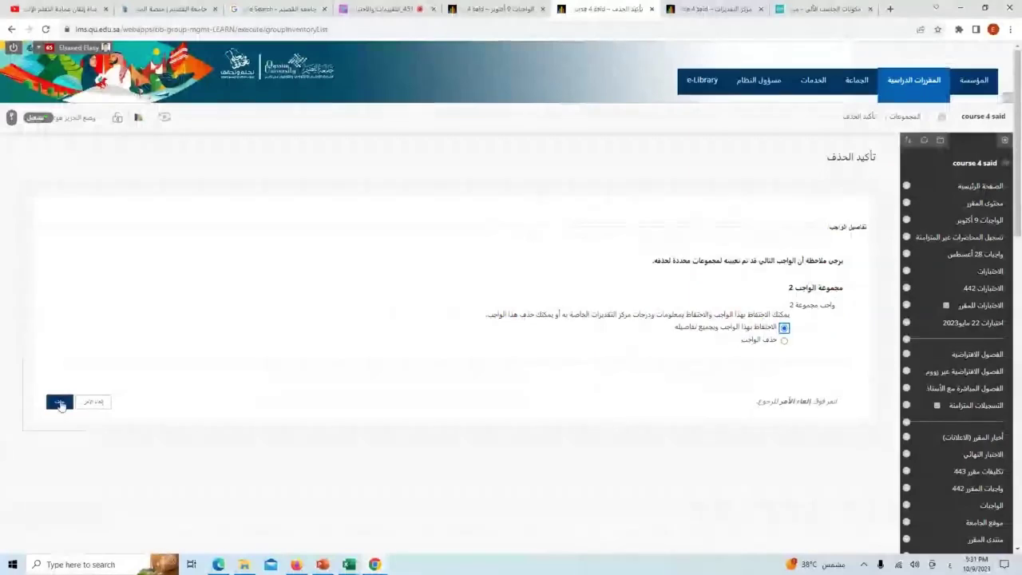
- Delete "مجموعة الواجب 2" while keeping its assignment and all details with "الاحتفاظ بهذا الواجب وبجميع تفاصيله"
{"action": "left_click", "coordinate": [727, 329]}
{"action": "left_click", "coordinate": [48, 402]}
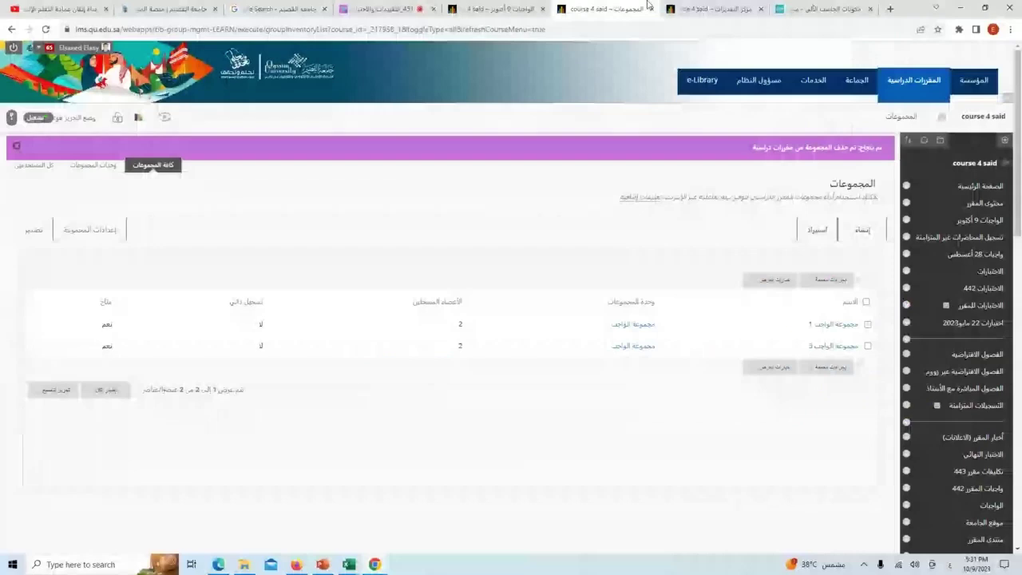
- Reload the Grade Center to check the "واجب مجموعة 2" grades, then return to the groups page
{"action": "key", "text": "ctrl+Tab"}
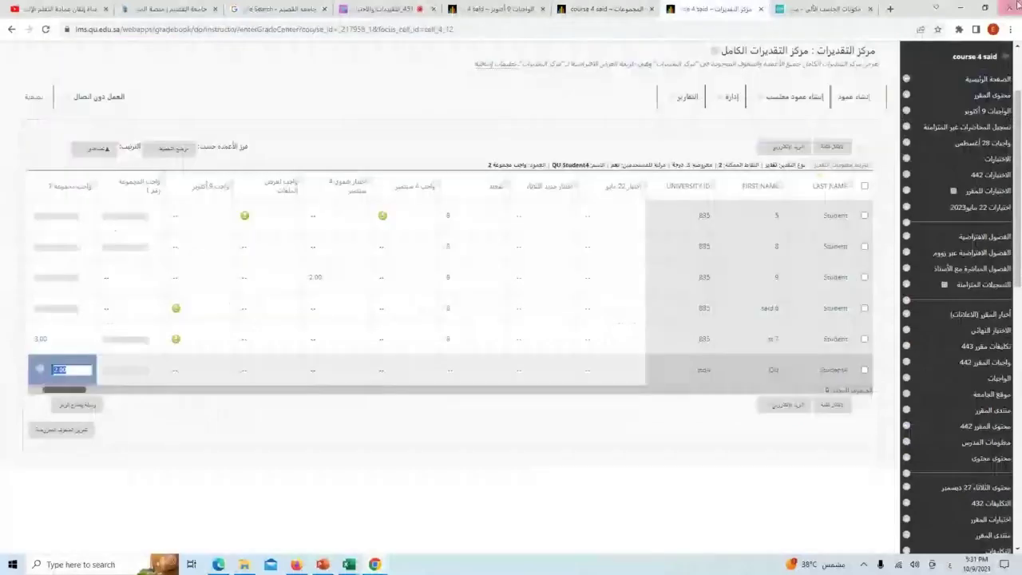
{"action": "left_click", "coordinate": [46, 31]}
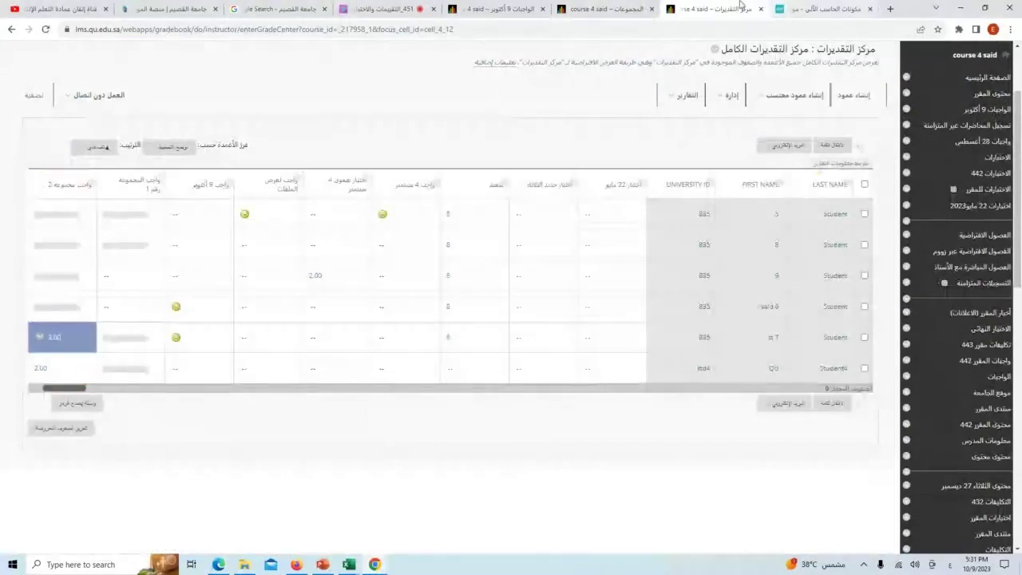
{"action": "left_click", "coordinate": [607, 9]}
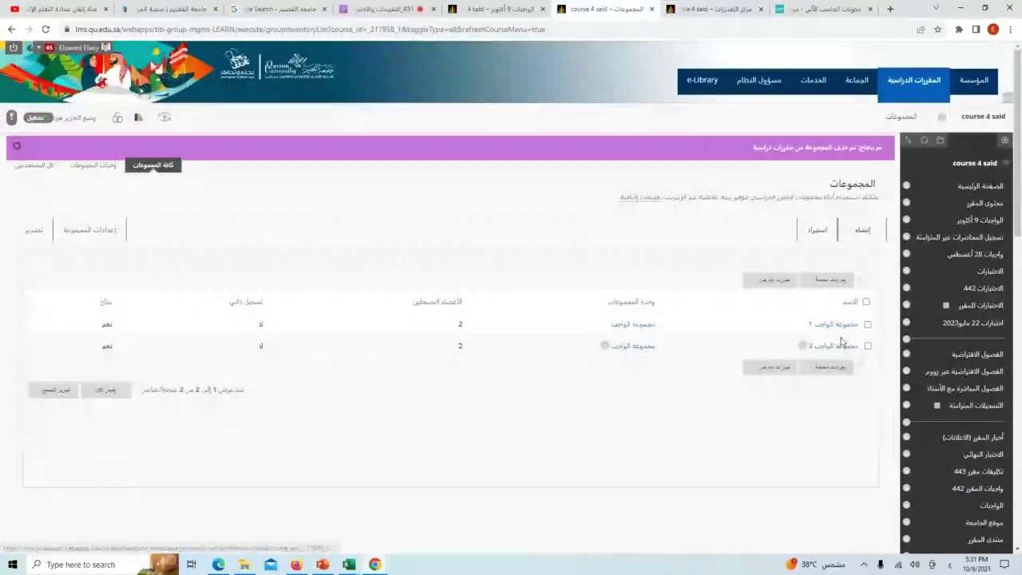
{"action": "left_click_drag", "start_coordinate": [848, 156], "coordinate": [829, 210]}
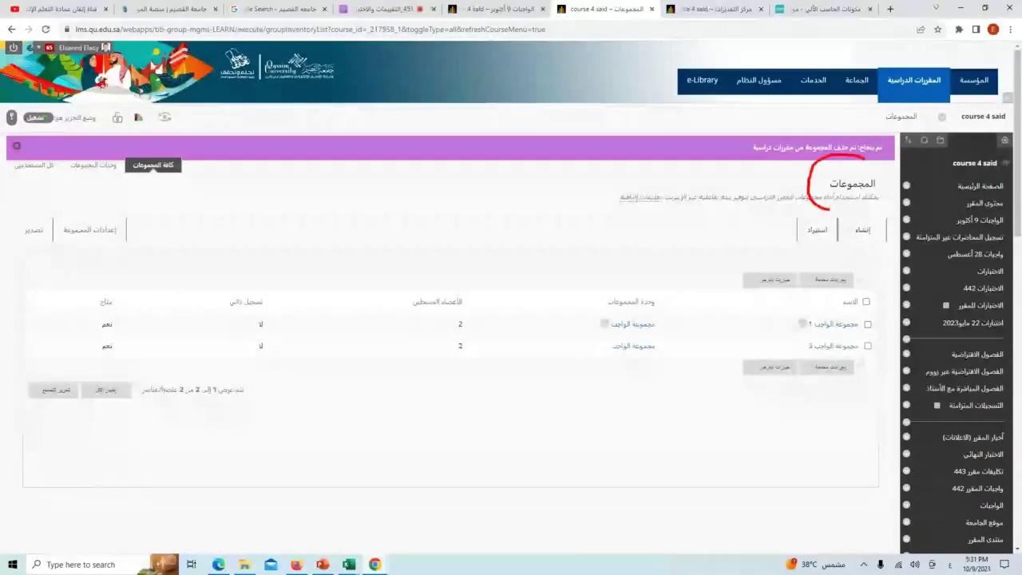
{"action": "key", "text": "Escape"}
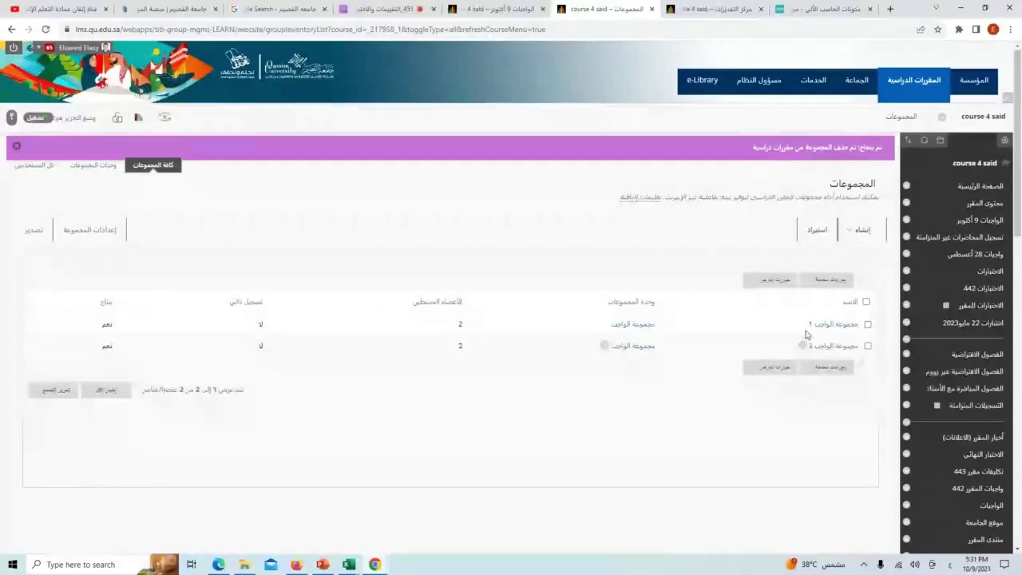
{"action": "left_click", "coordinate": [806, 335]}
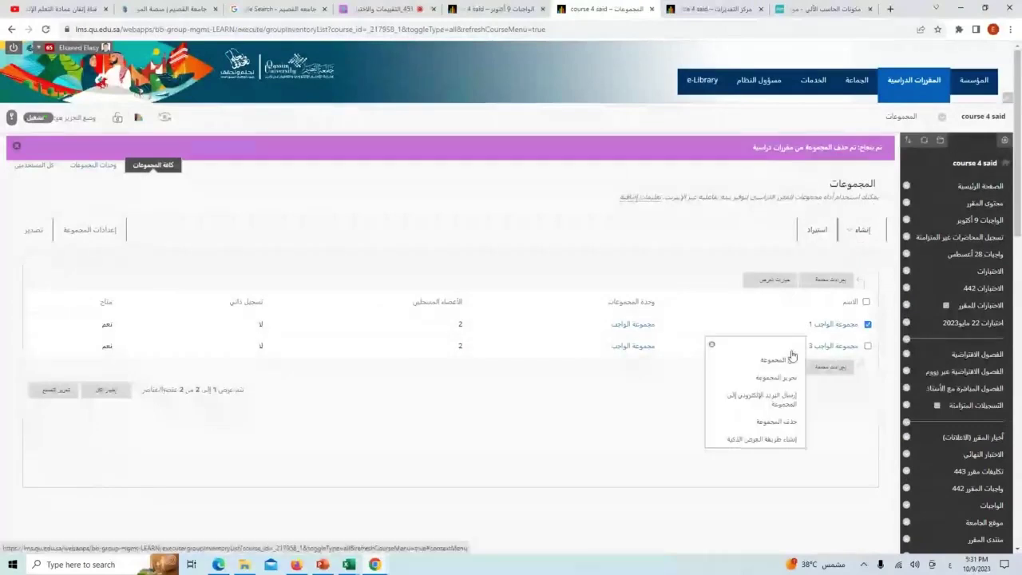
{"action": "left_click", "coordinate": [778, 423]}
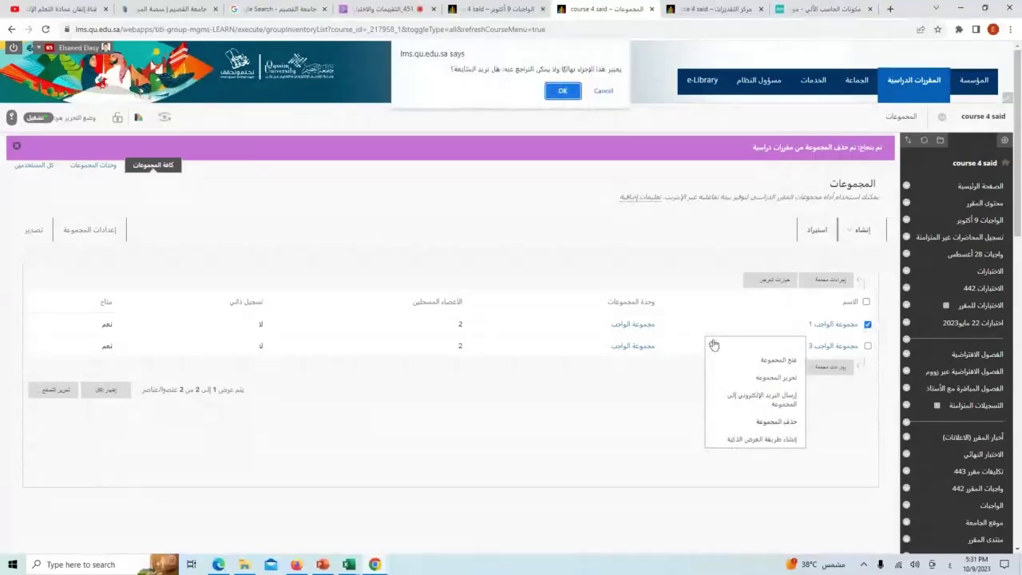
{"action": "left_click", "coordinate": [604, 91]}
- Request deletion of "مجموعة الواجب 1" through the bulk actions, accept the warning and choose "حذف الواجب" for its assignment
{"action": "left_click", "coordinate": [797, 387]}
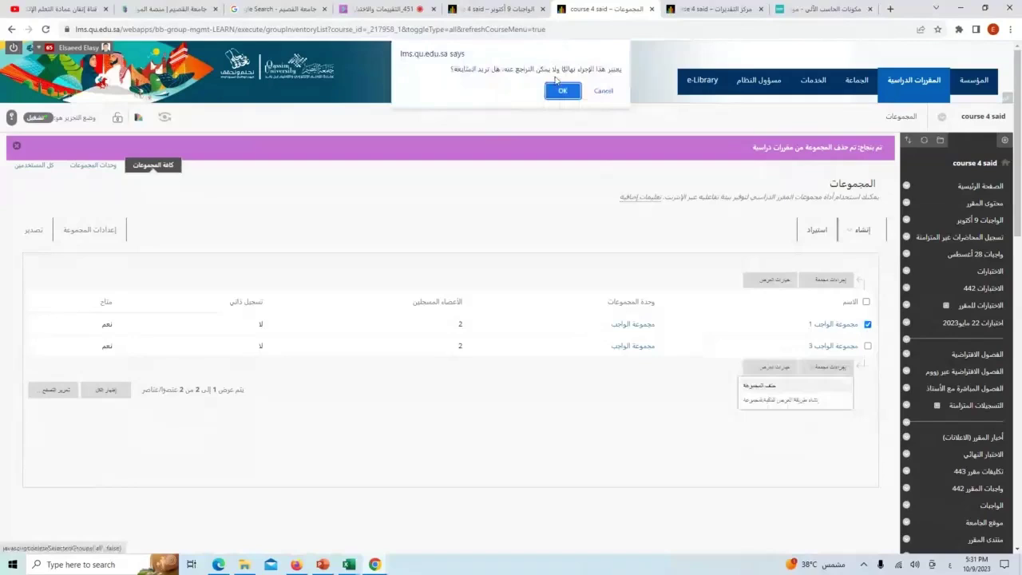
{"action": "left_click", "coordinate": [561, 89]}
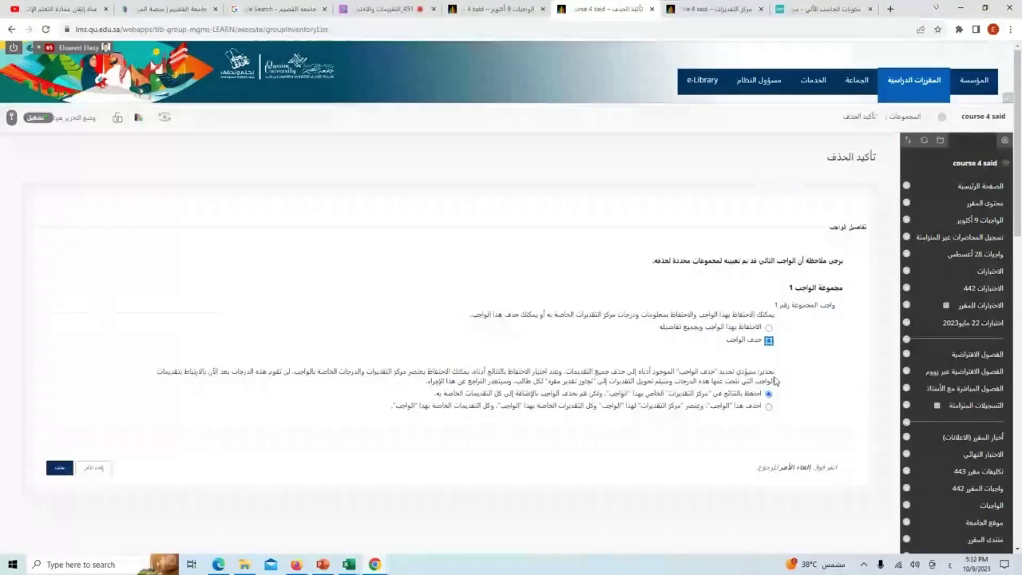
{"action": "scroll", "coordinate": [781, 393], "scroll_direction": "down", "scroll_amount": 1}
{"action": "scroll", "coordinate": [782, 394], "scroll_direction": "down", "scroll_amount": 1}
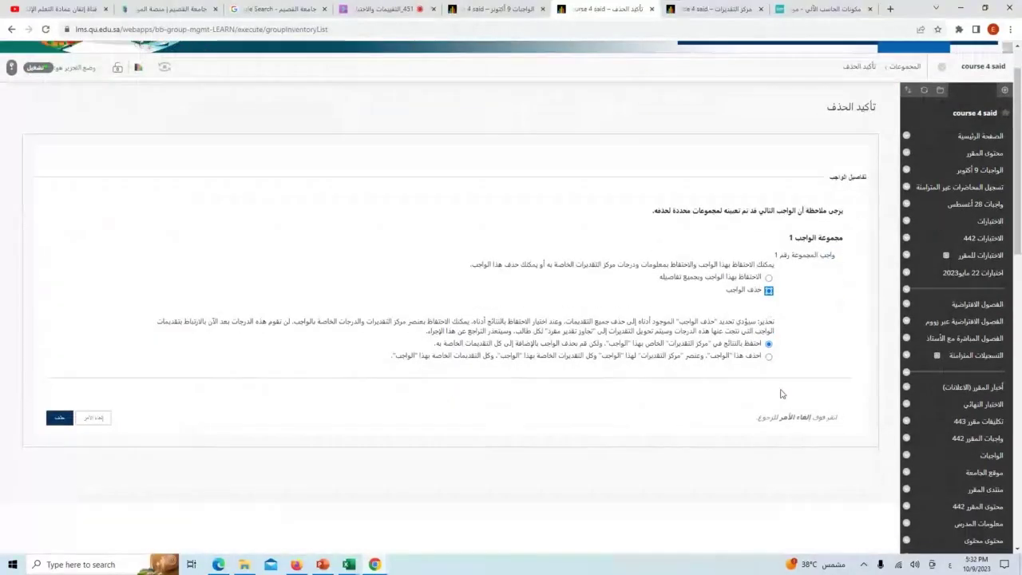
- Mark the selected assignment deletion option and underline the choices to keep the Grade Center results or delete everything
{"action": "left_click_drag", "start_coordinate": [777, 321], "coordinate": [810, 377]}
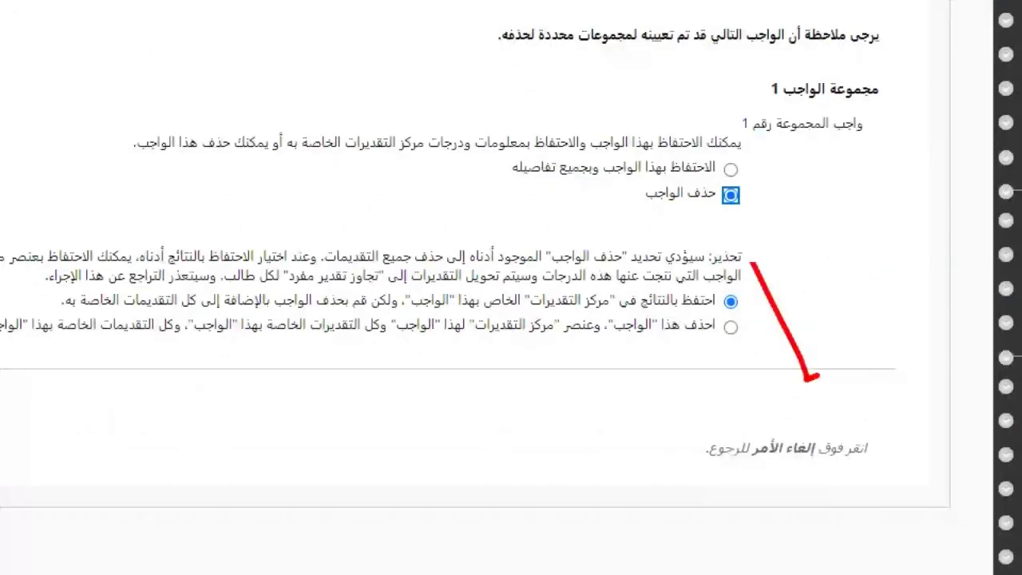
{"action": "left_click_drag", "start_coordinate": [751, 264], "coordinate": [742, 215]}
{"action": "left_click_drag", "start_coordinate": [688, 314], "coordinate": [528, 308]}
{"action": "left_click", "coordinate": [708, 337]}
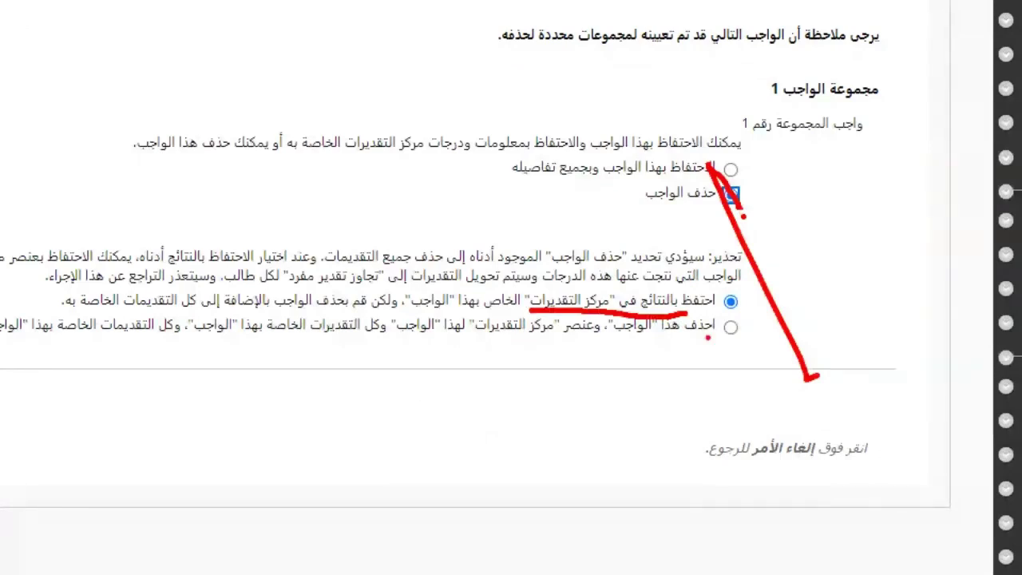
{"action": "left_click_drag", "start_coordinate": [712, 338], "coordinate": [653, 341]}
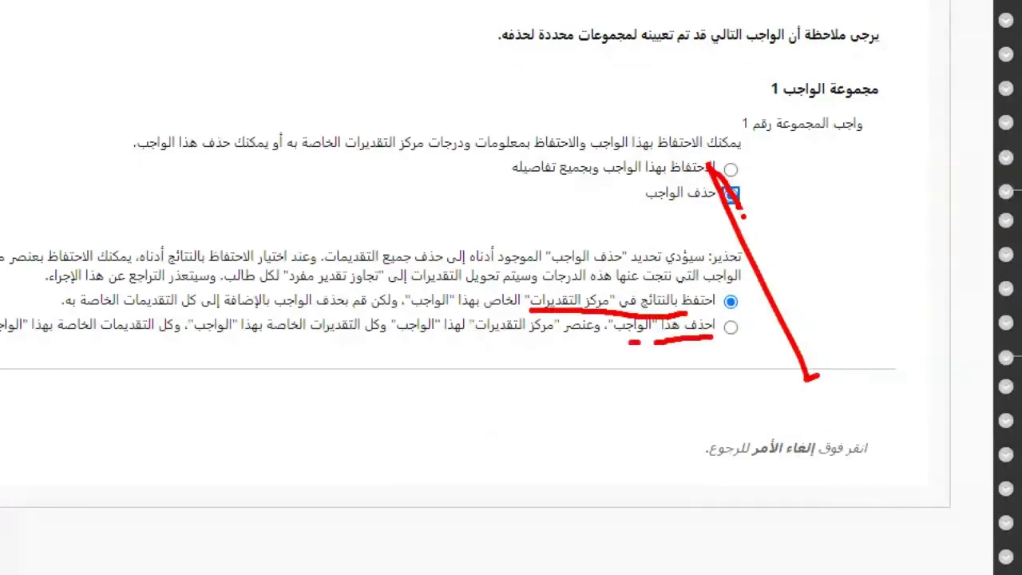